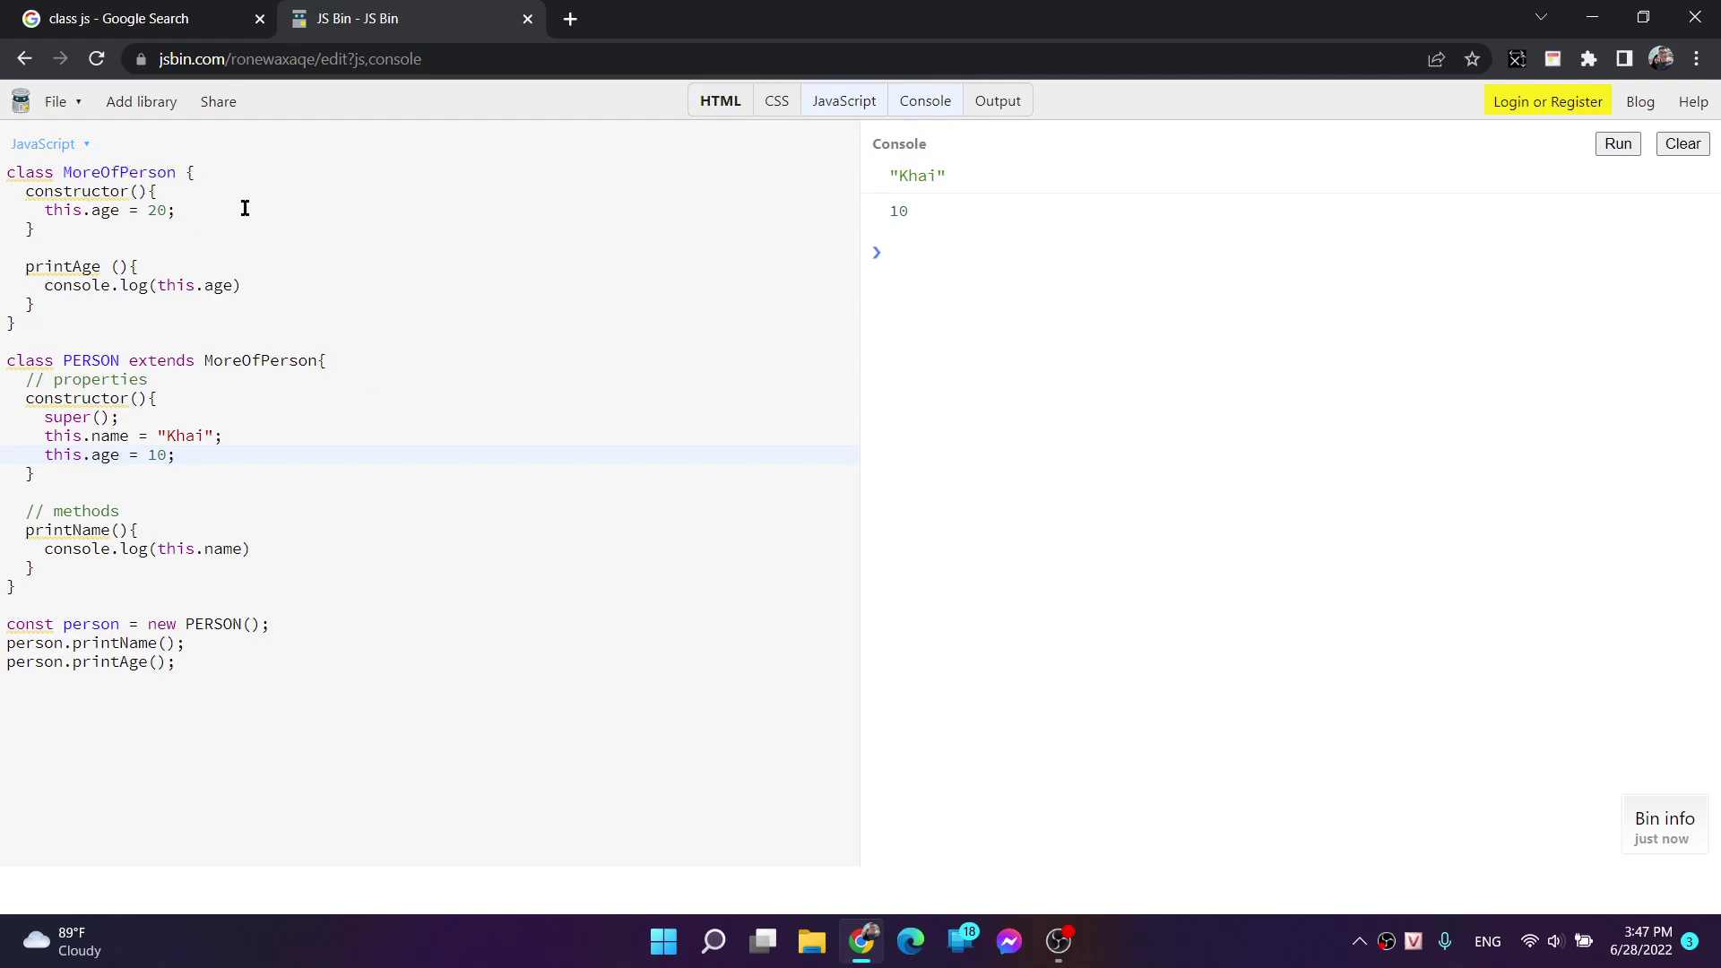
# - Delete MoreOfPerson's constructor and turn this.age = 20 into the class field age = 20
pyautogui.click(103, 229)
pyautogui.press('BackSpace')
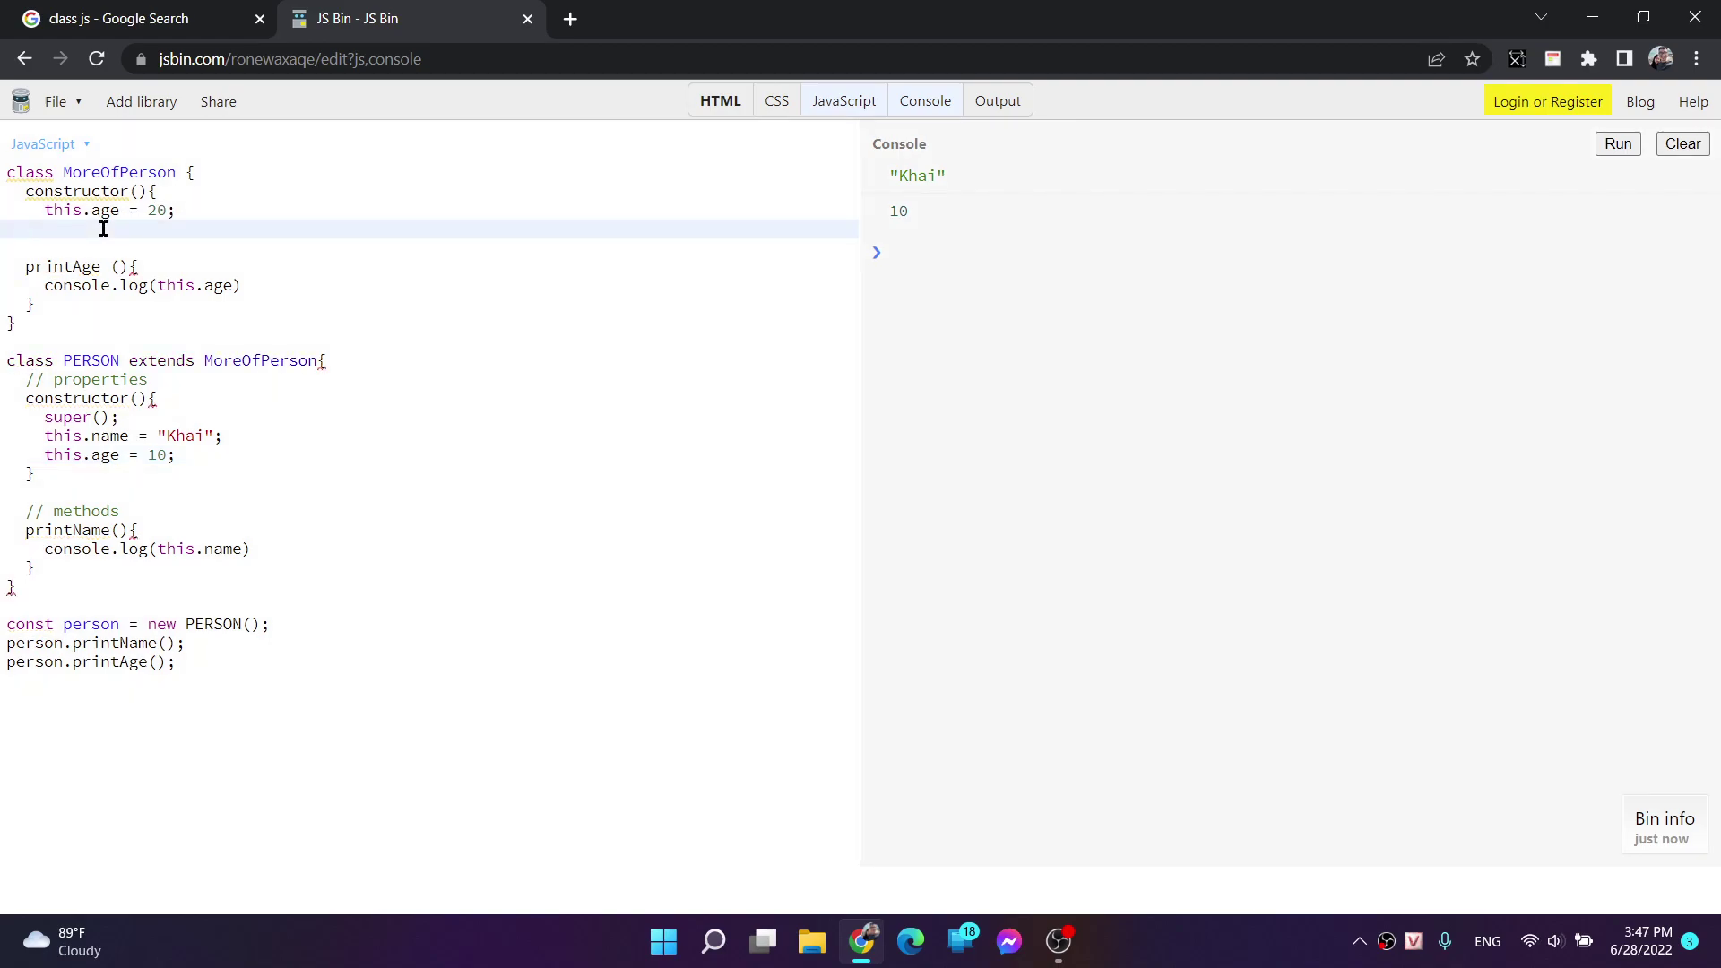
pyautogui.press('BackSpace')
pyautogui.press('Up')
pyautogui.hotkey('shift', 'Home')
pyautogui.hotkey('shift', 'Home')
pyautogui.press('BackSpace')
pyautogui.press('BackSpace')
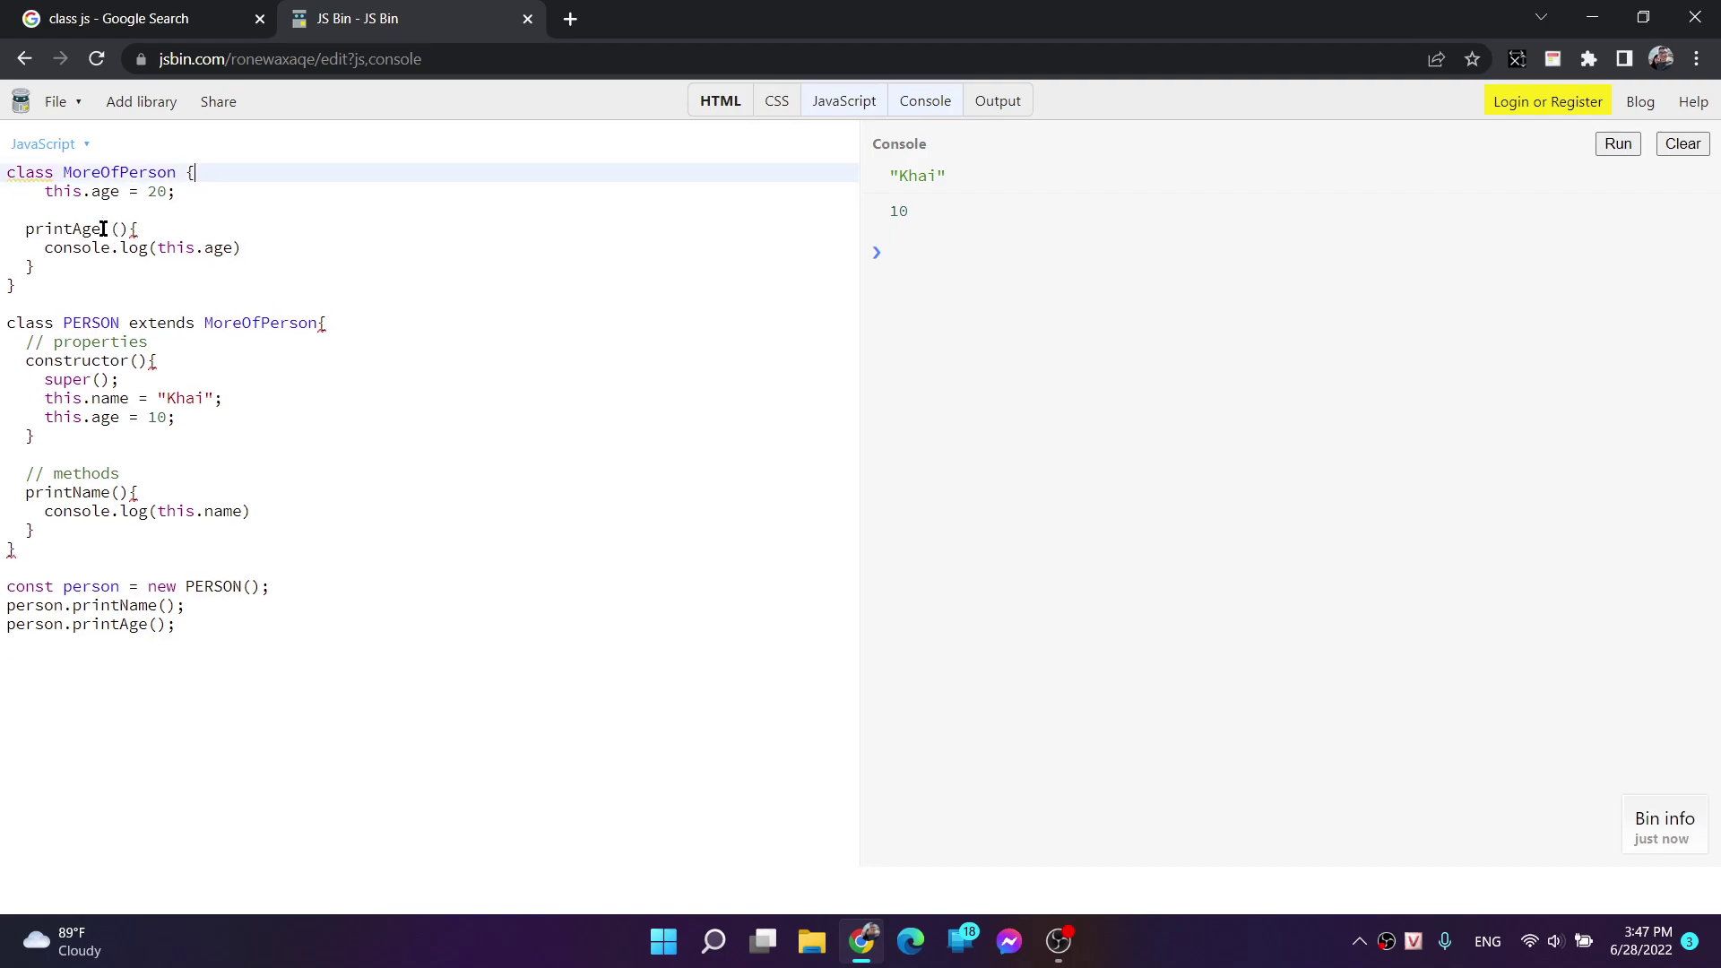
pyautogui.press('Down')
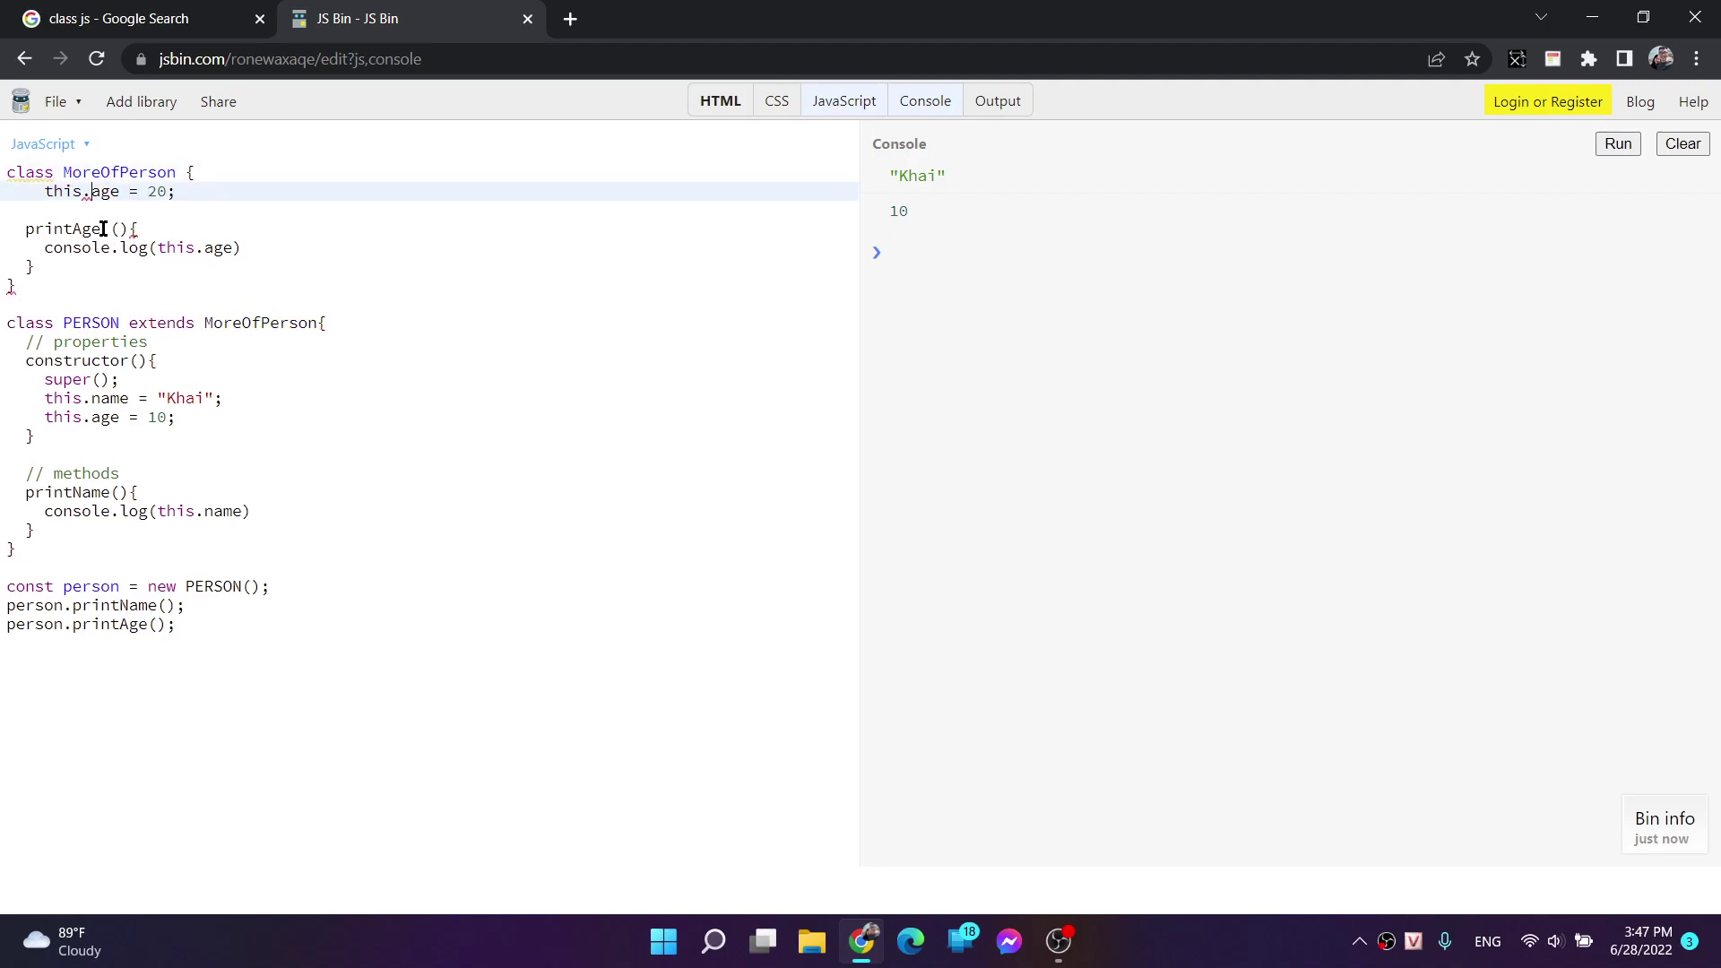
pyautogui.hotkey('ctrl', 'Left')
pyautogui.hotkey('ctrl', 'Left')
pyautogui.hotkey('ctrl', 'Left')
pyautogui.press('BackSpace')
pyautogui.press('BackSpace')
pyautogui.press('BackSpace')
pyautogui.press('BackSpace')
pyautogui.press('Down')
pyautogui.press('Down')
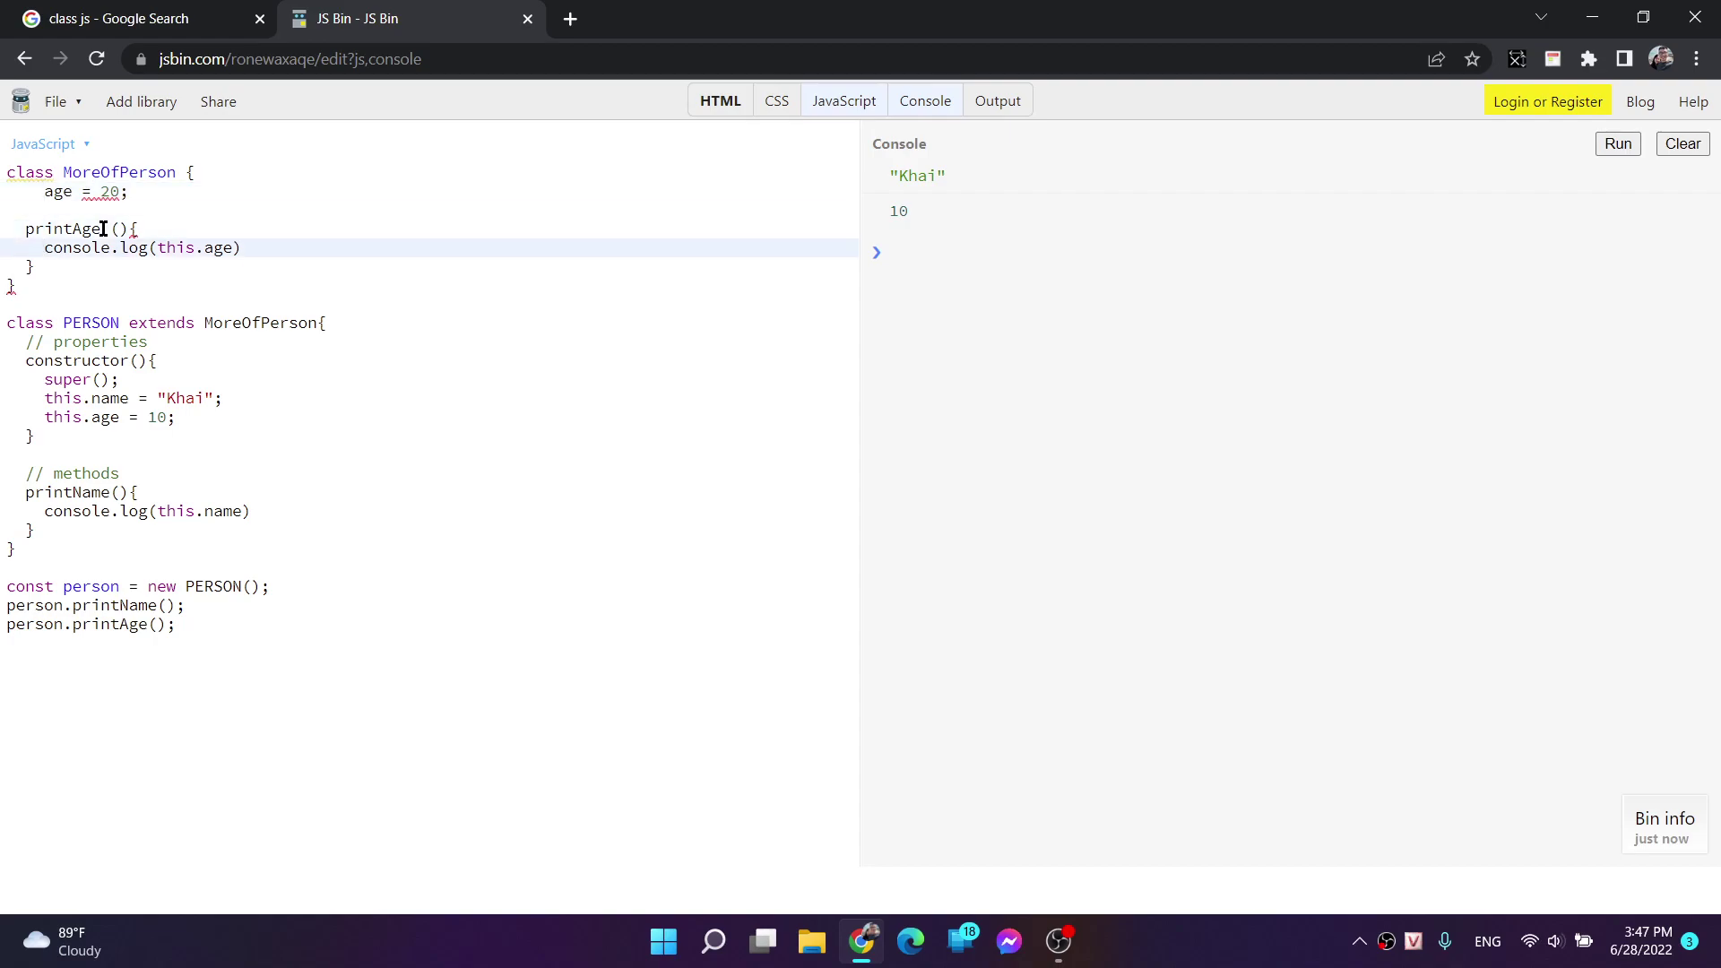
# - Delete PERSON's constructor, super() call and closing brace, leaving its property lines in the class body
pyautogui.press('Down')
pyautogui.press('Down')
pyautogui.press('Down')
pyautogui.press('Down')
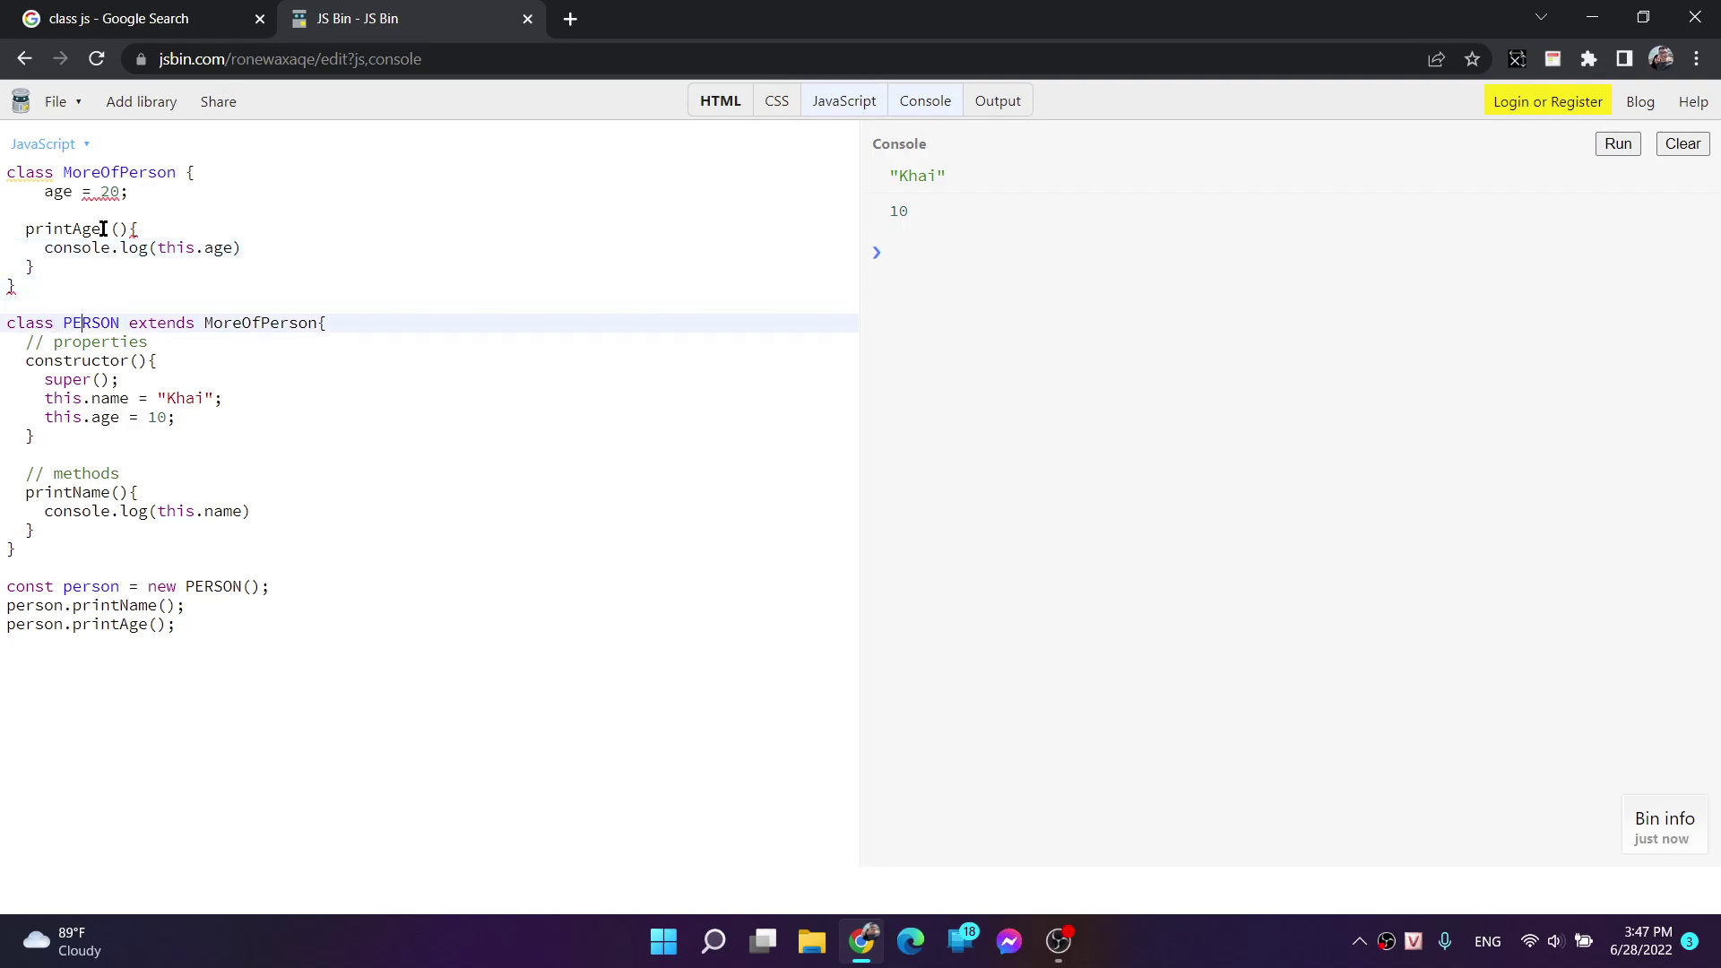
pyautogui.press('Down')
pyautogui.press('Down')
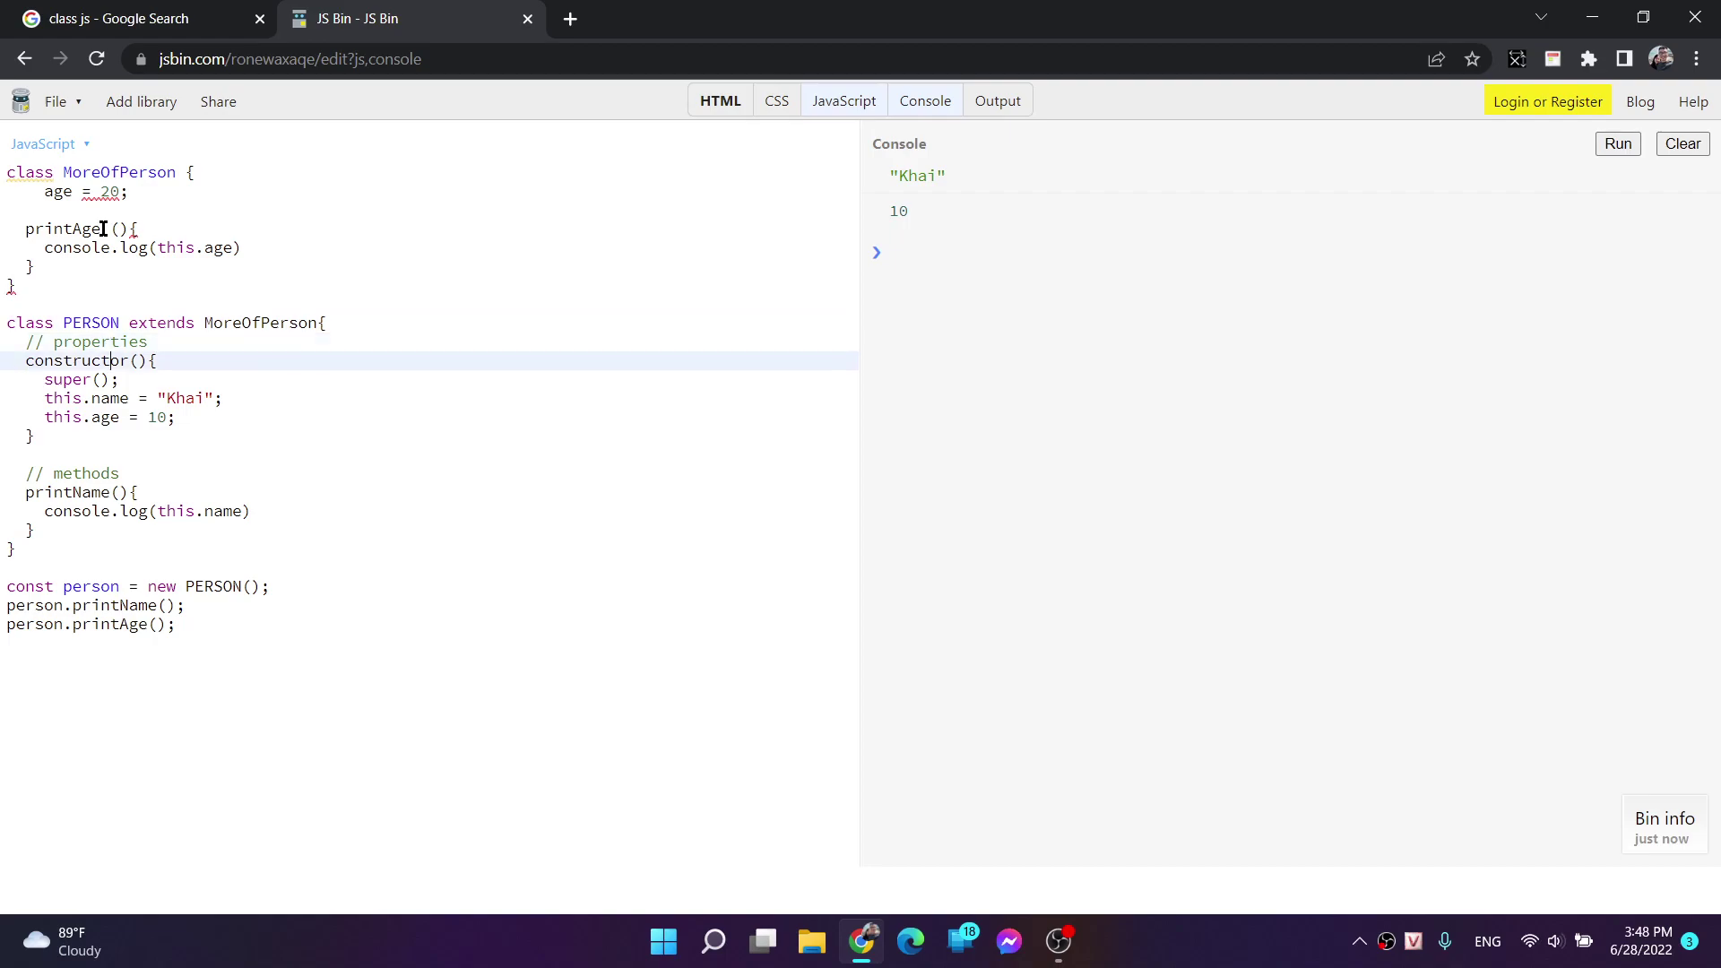
pyautogui.press('Down')
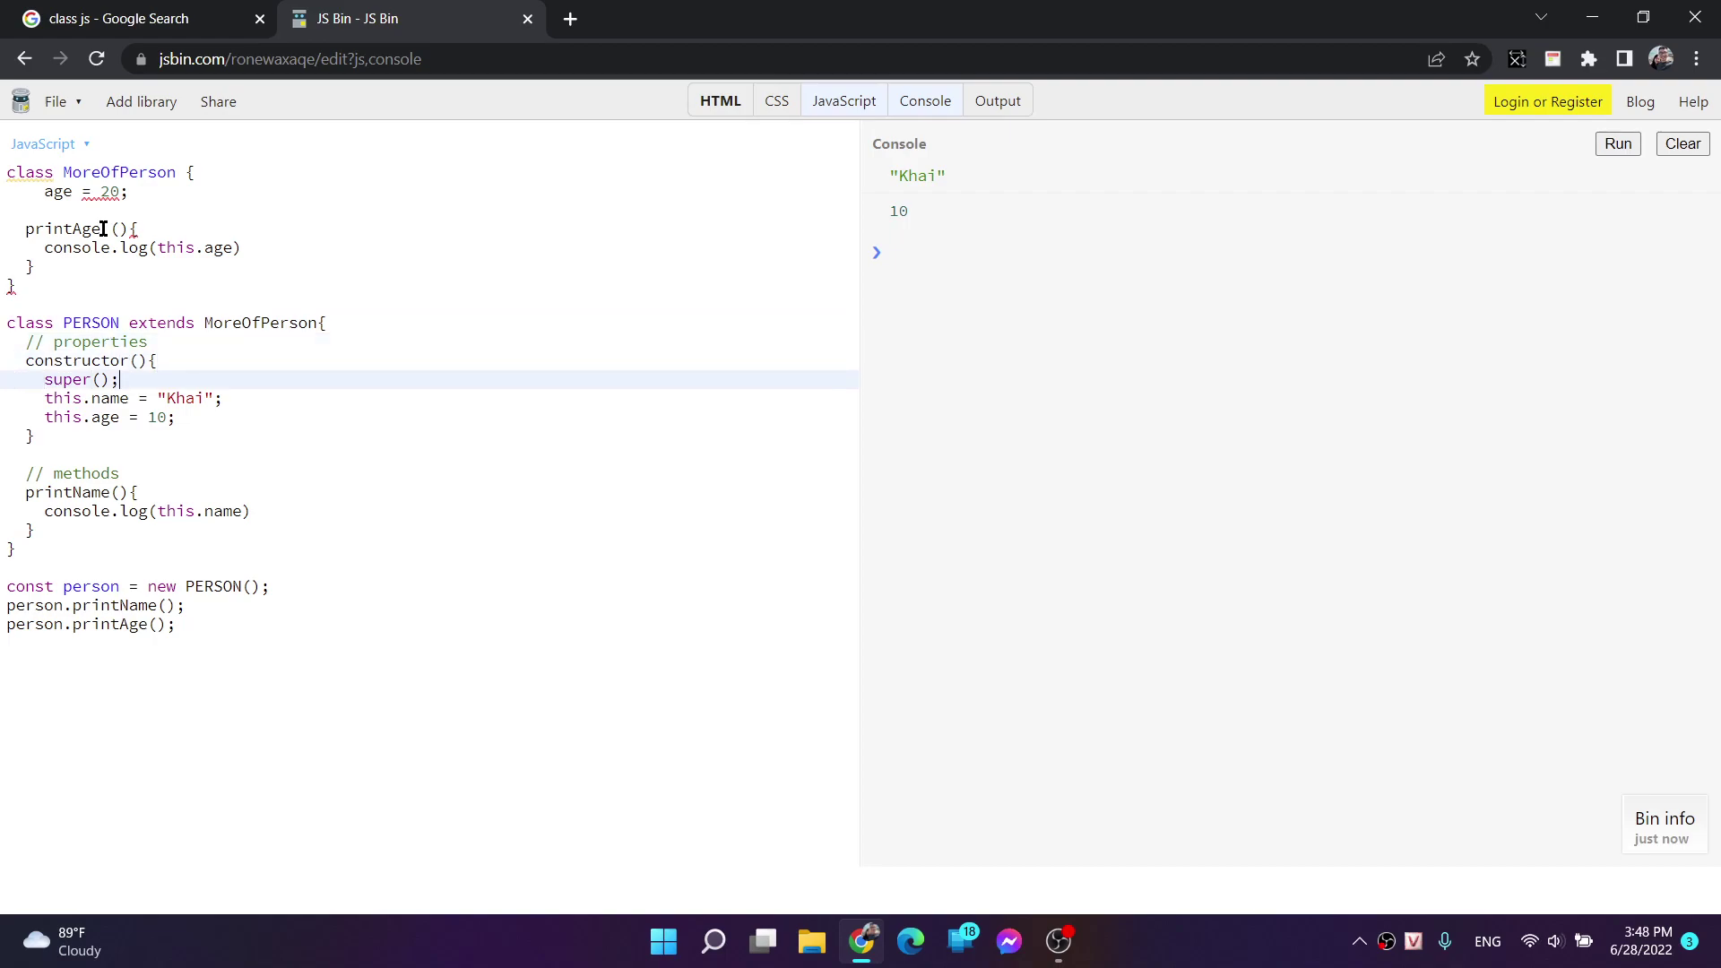
pyautogui.hotkey('shift', 'Up')
pyautogui.hotkey('shift', 'Home')
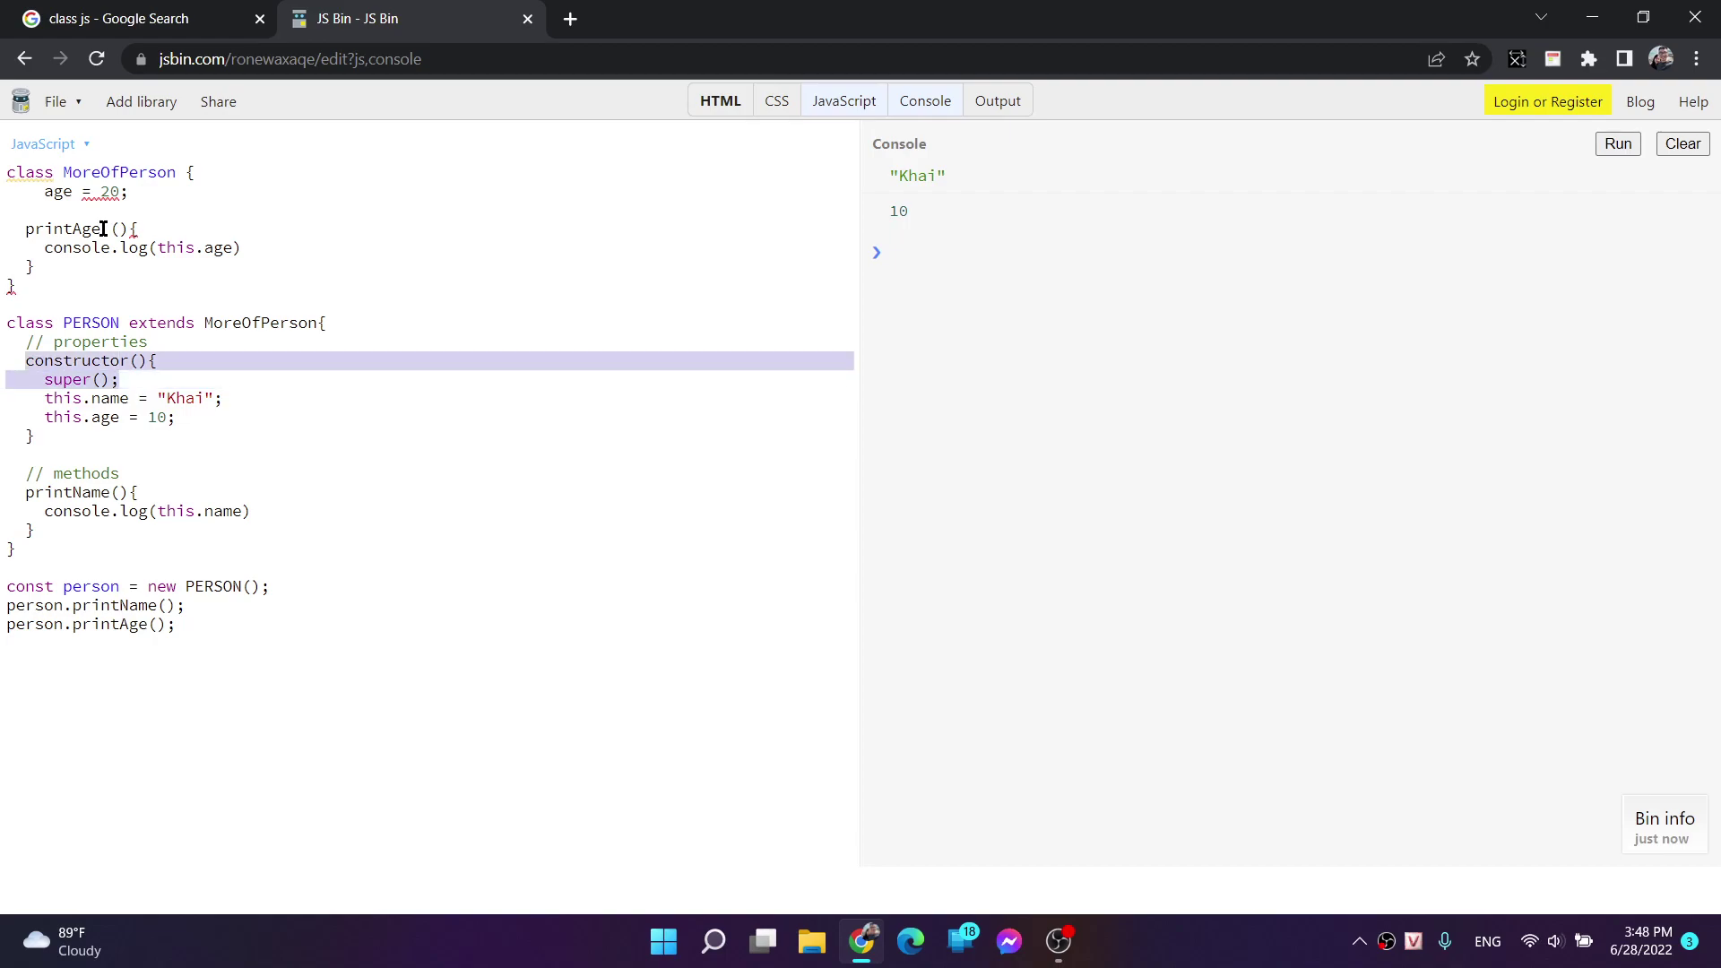
pyautogui.press('Delete')
pyautogui.press('Delete')
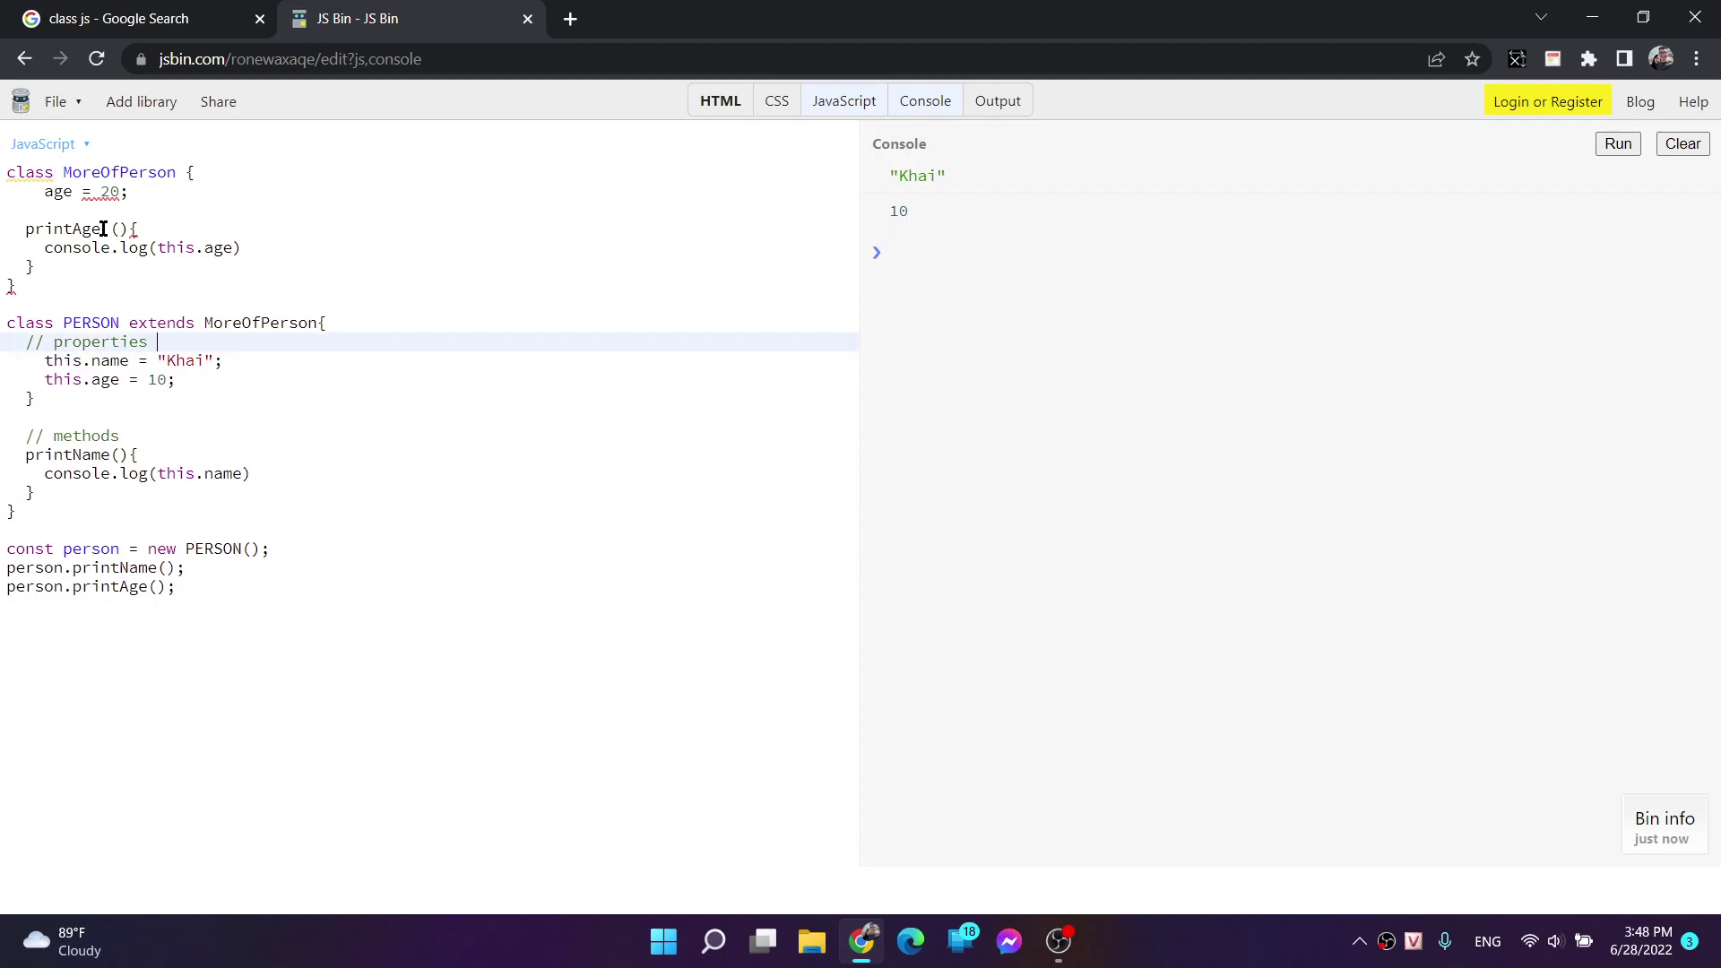
pyautogui.press('Down')
pyautogui.press('Down')
pyautogui.press('End')
pyautogui.press('BackSpace')
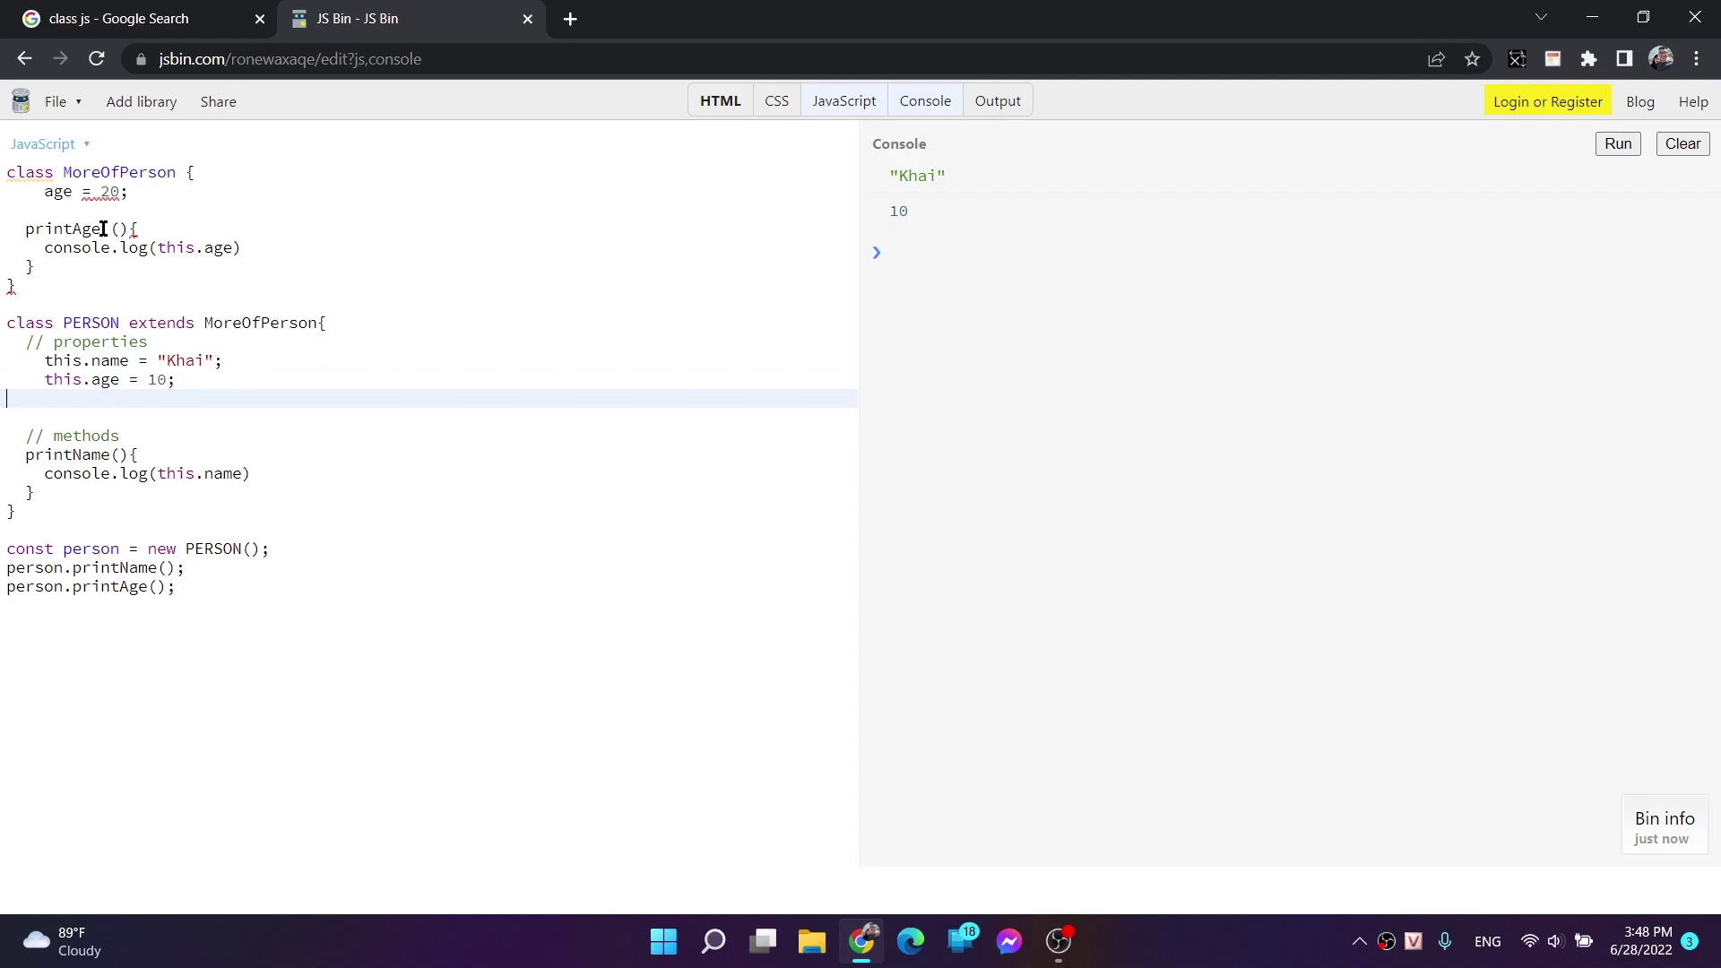
pyautogui.press('Delete')
pyautogui.press('Down')
pyautogui.press('Down')
pyautogui.press('Down')
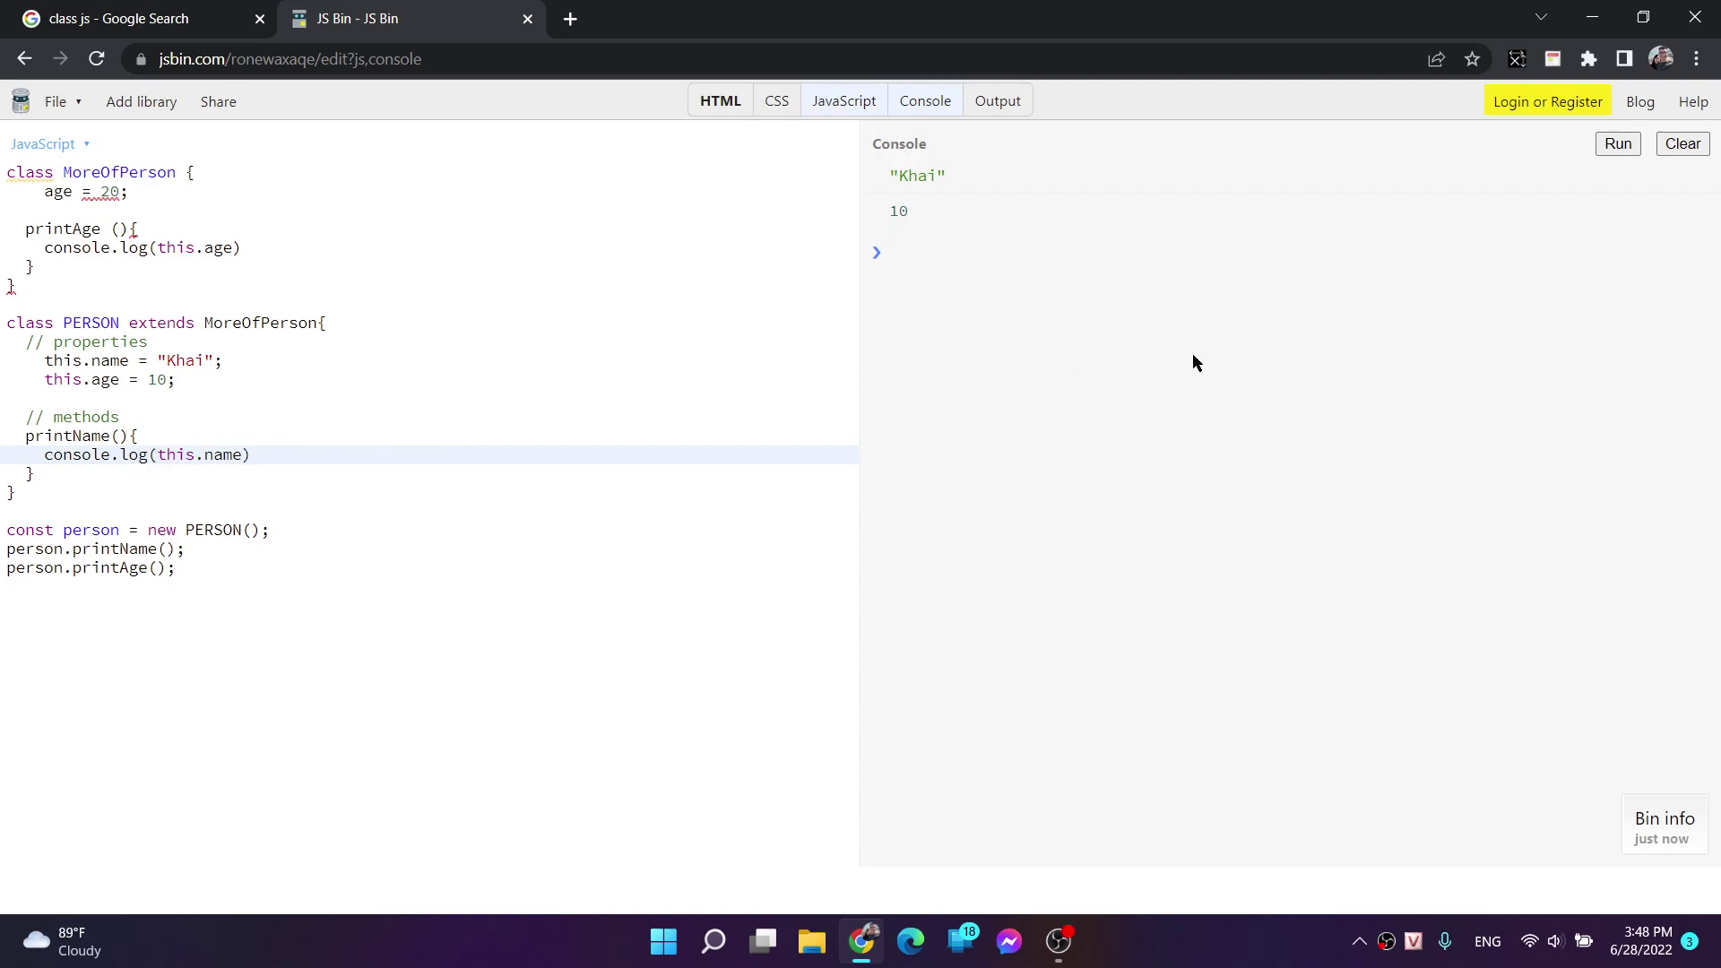
# - Clear the console and rerun the code, which reports SyntaxError: Unexpected token '.'
pyautogui.click(1682, 144)
pyautogui.click(1617, 144)
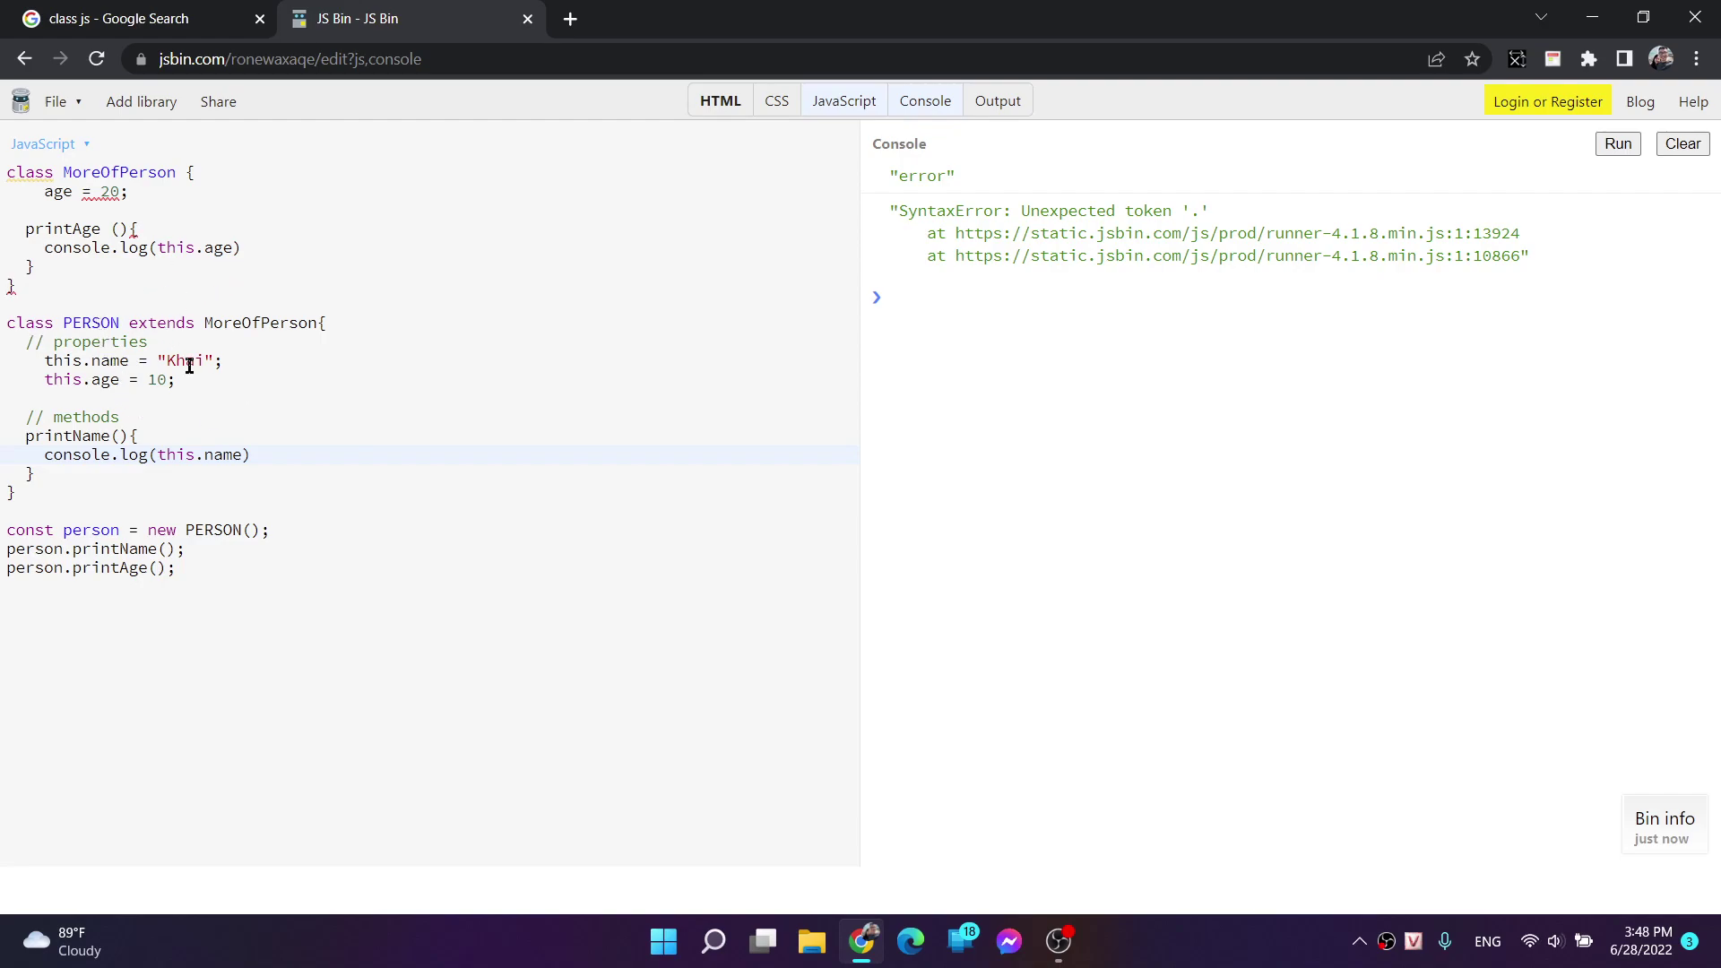
# - Switch the JavaScript processor to ES6 / Babel and rerun the code
pyautogui.click(71, 149)
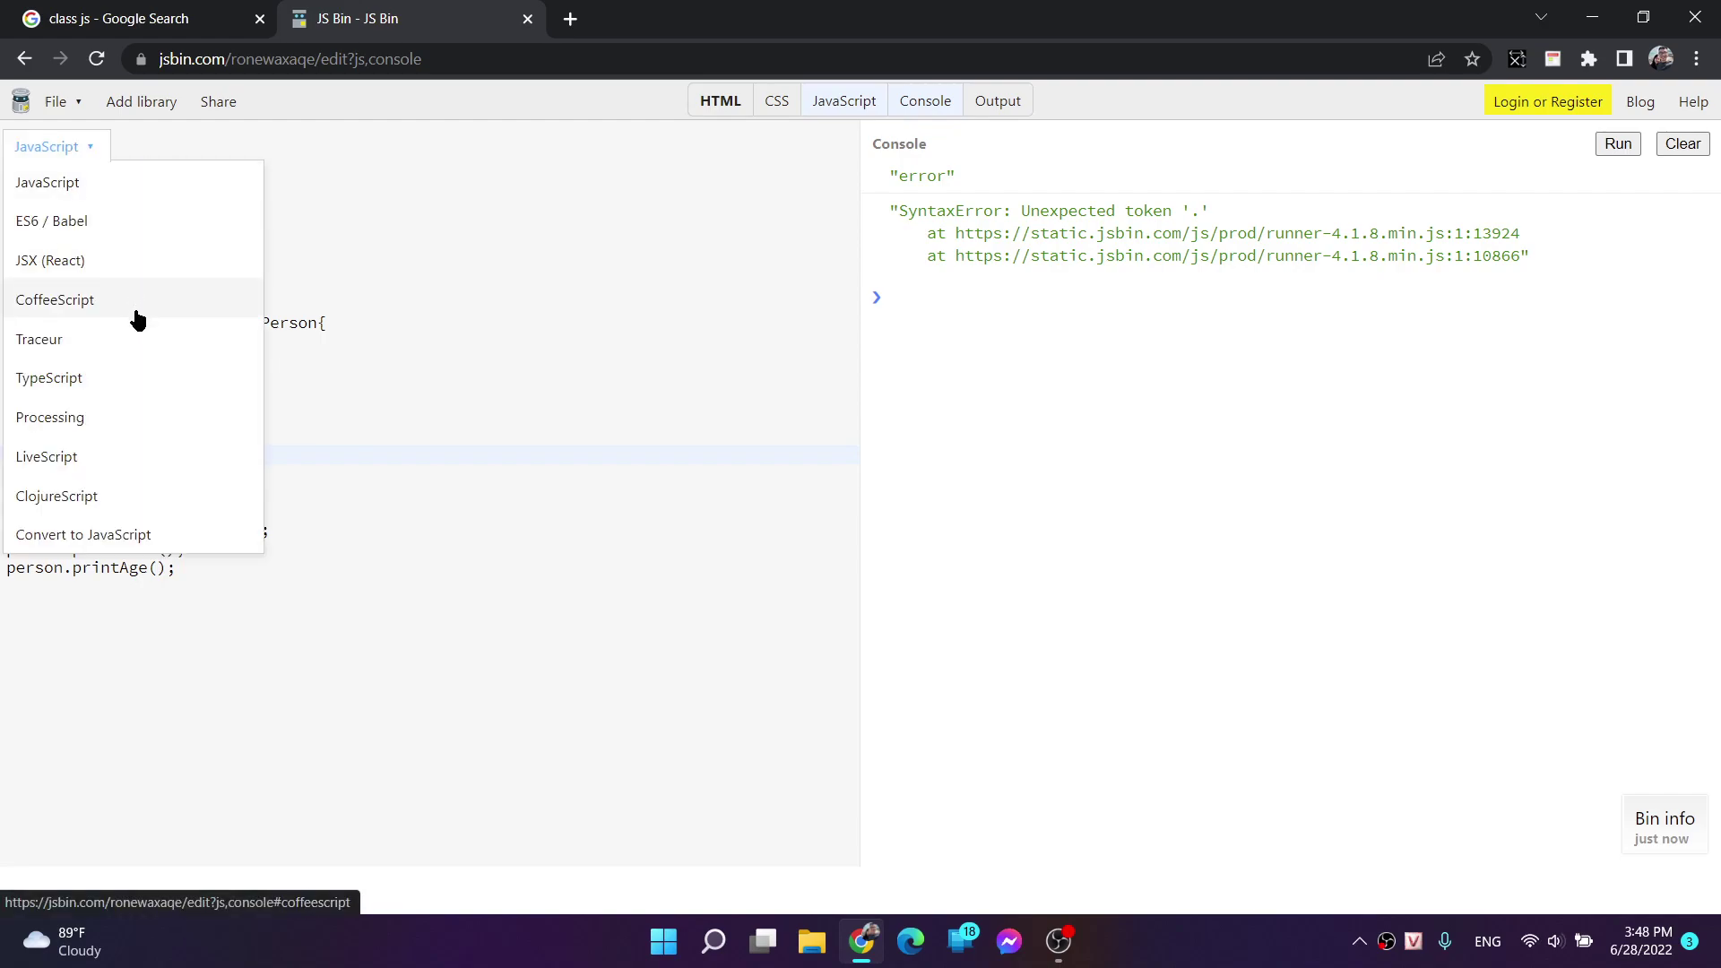
pyautogui.click(51, 220)
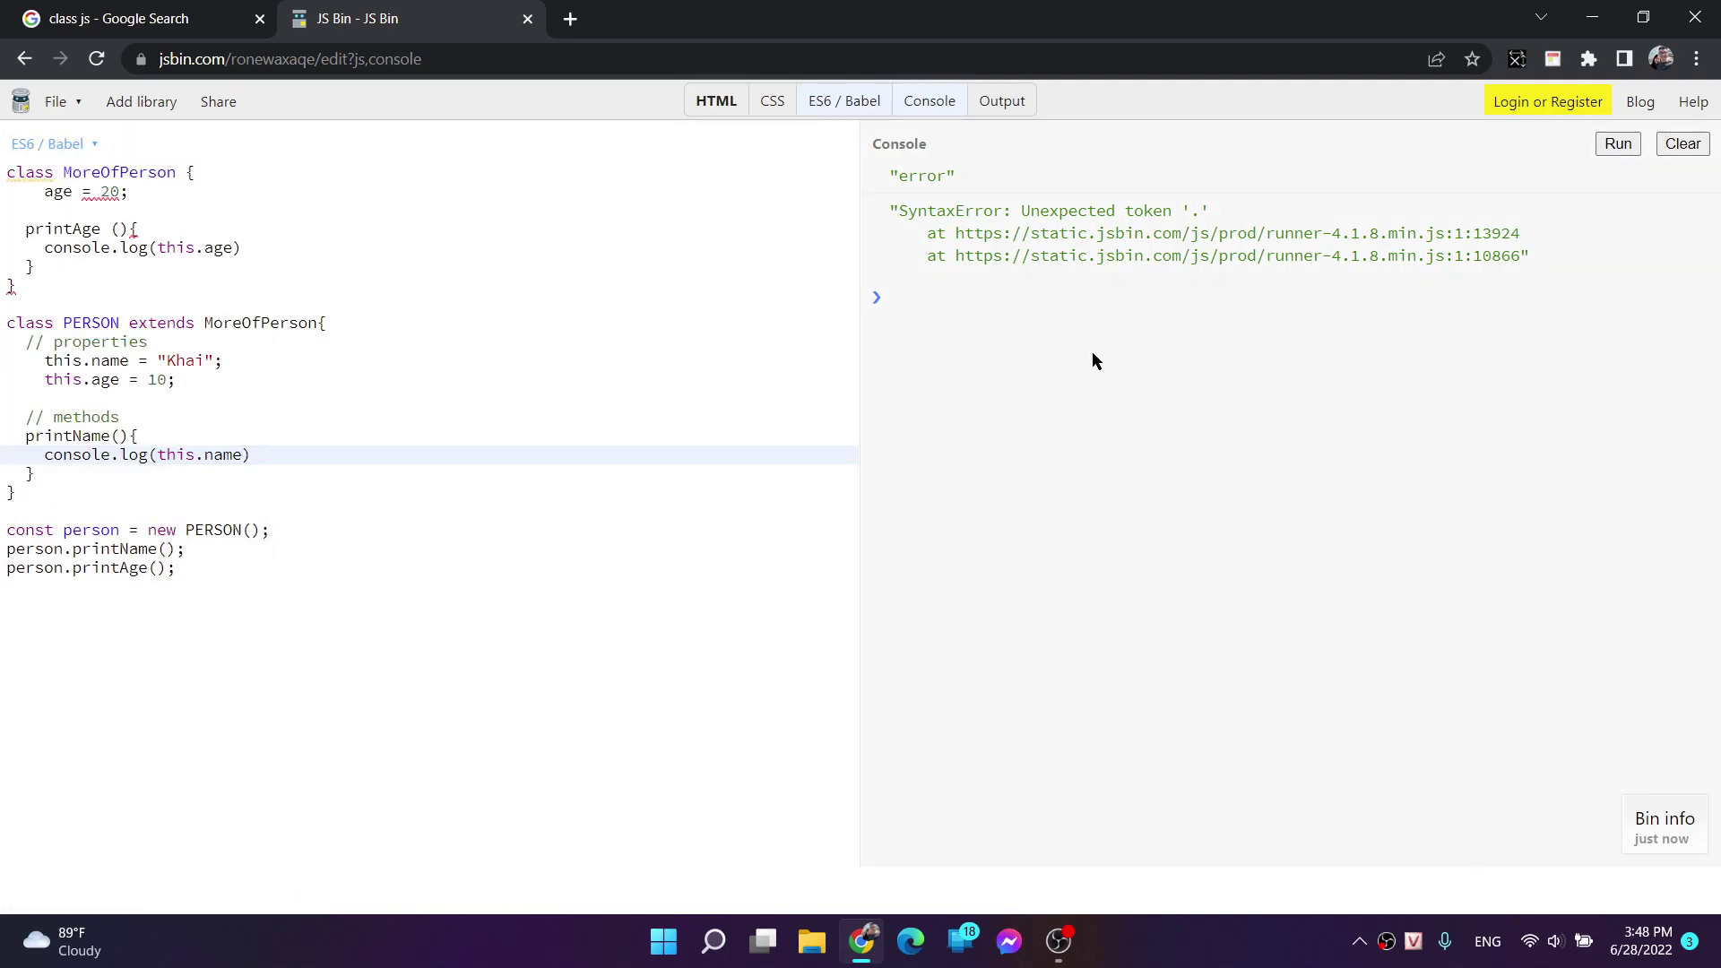
pyautogui.click(1617, 144)
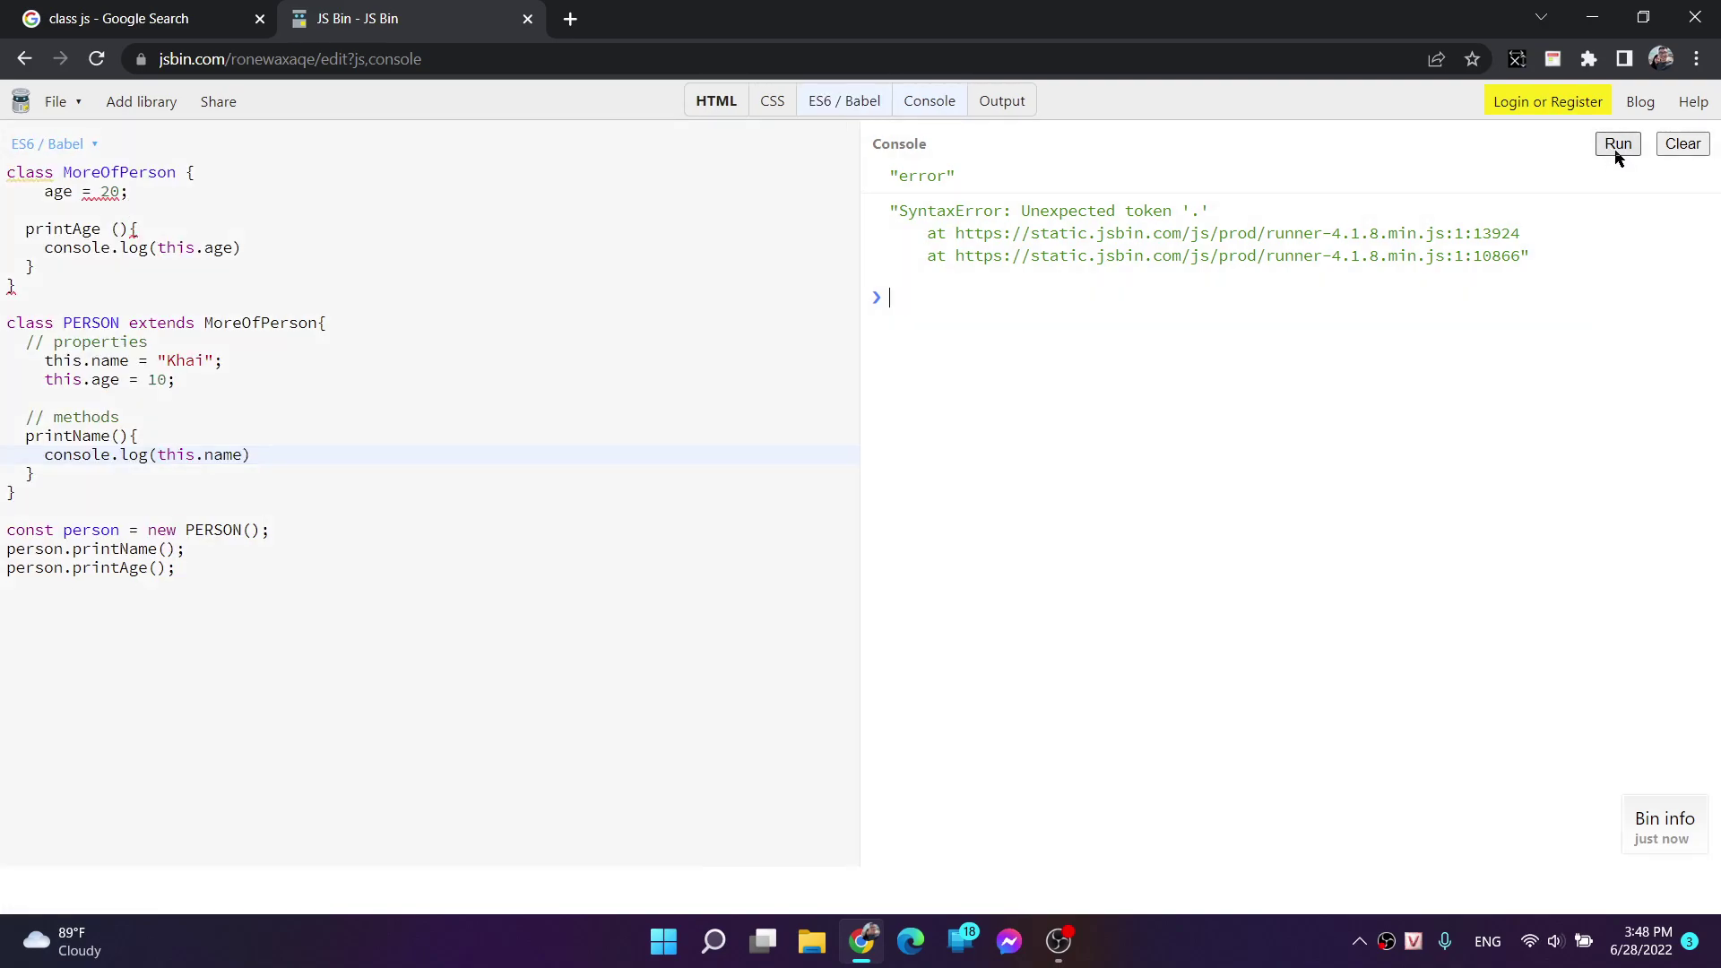
pyautogui.click(1617, 144)
pyautogui.click(1616, 144)
# - Rewrite printAge and printName as arrow-function fields, e.g. printAge = () => {, and rerun
pyautogui.click(64, 304)
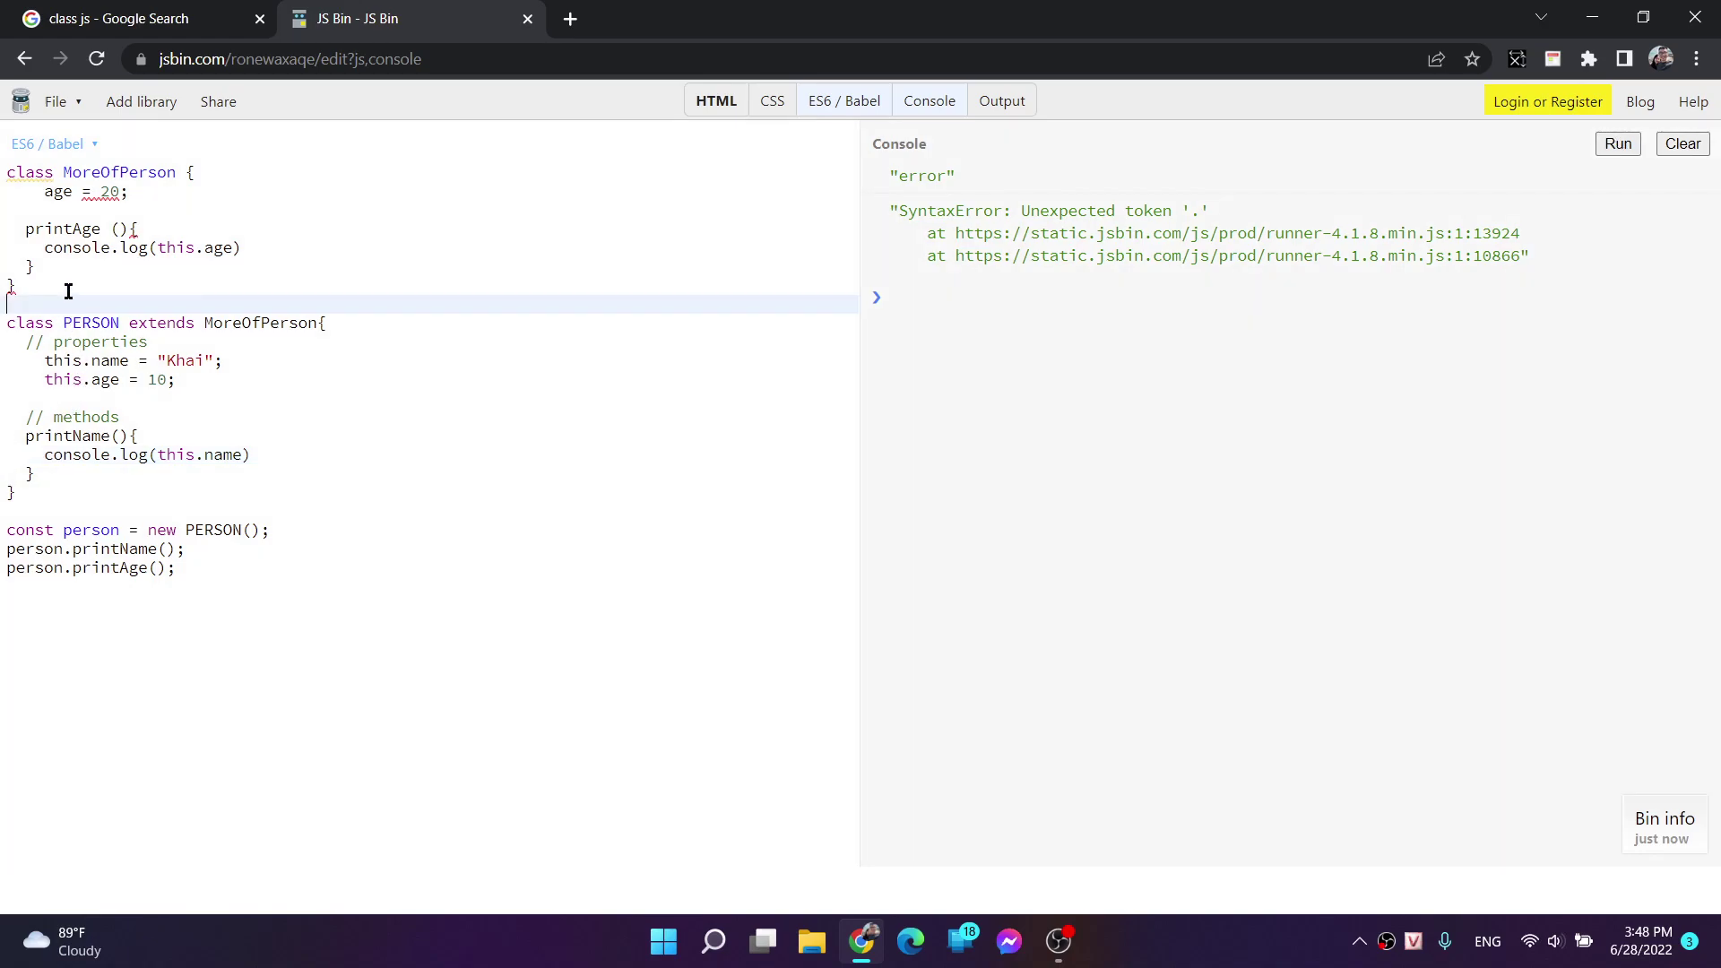
pyautogui.click(66, 269)
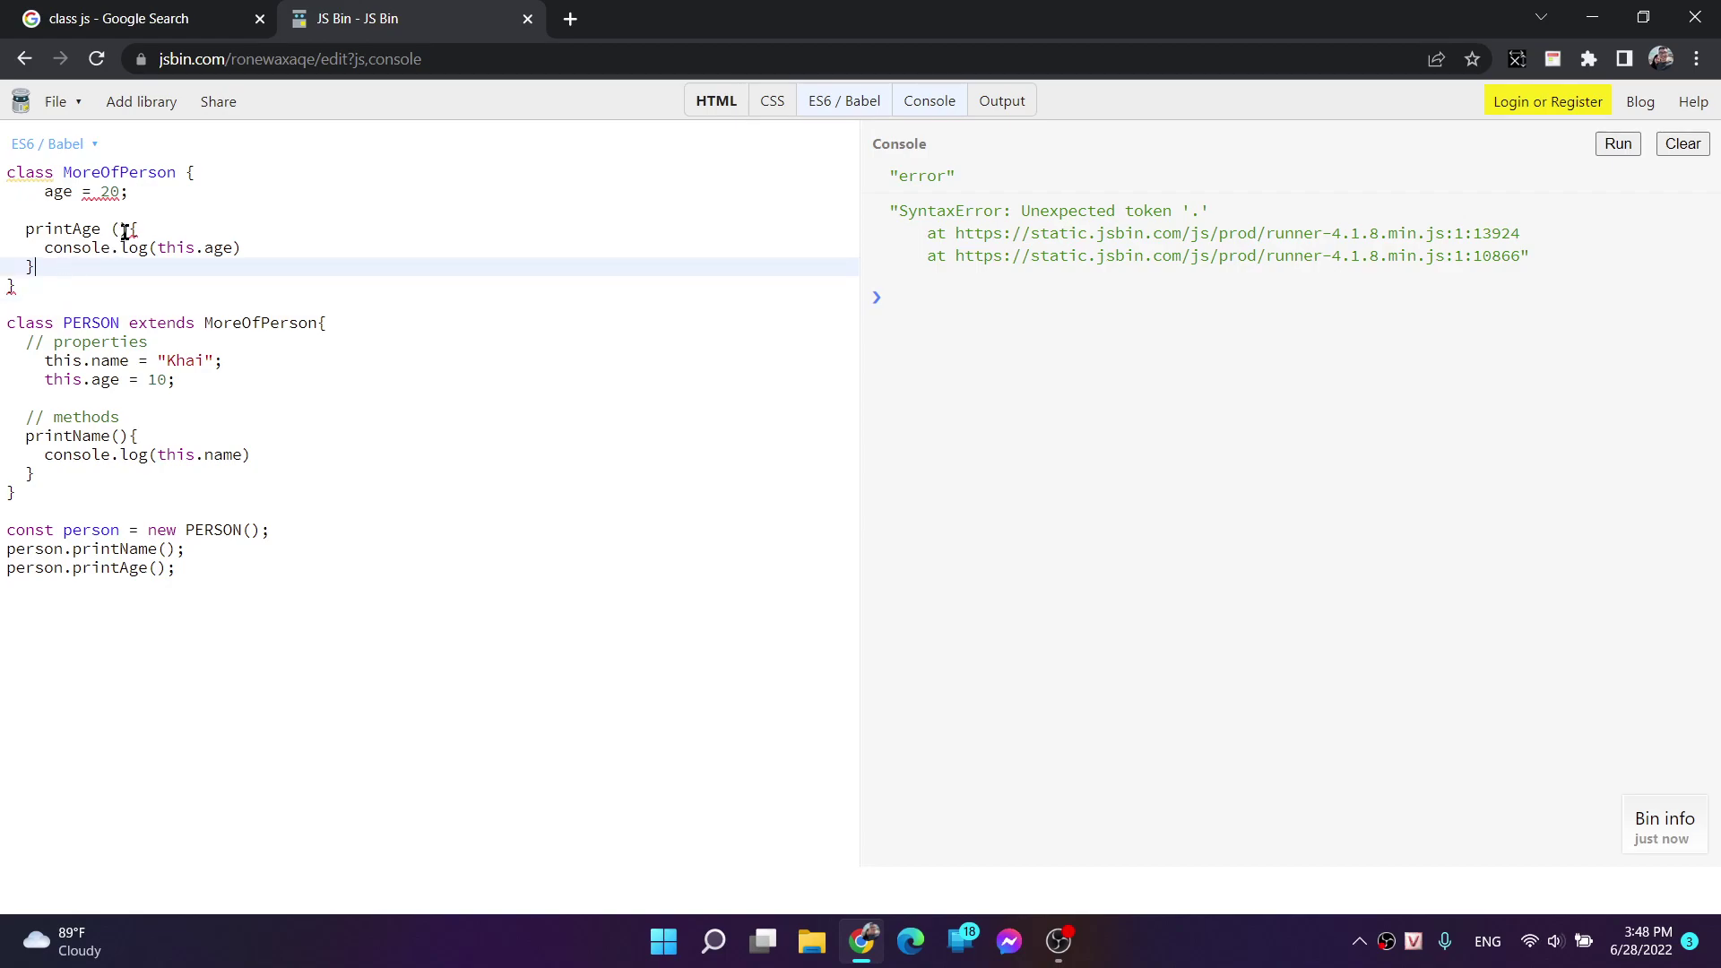
pyautogui.click(155, 223)
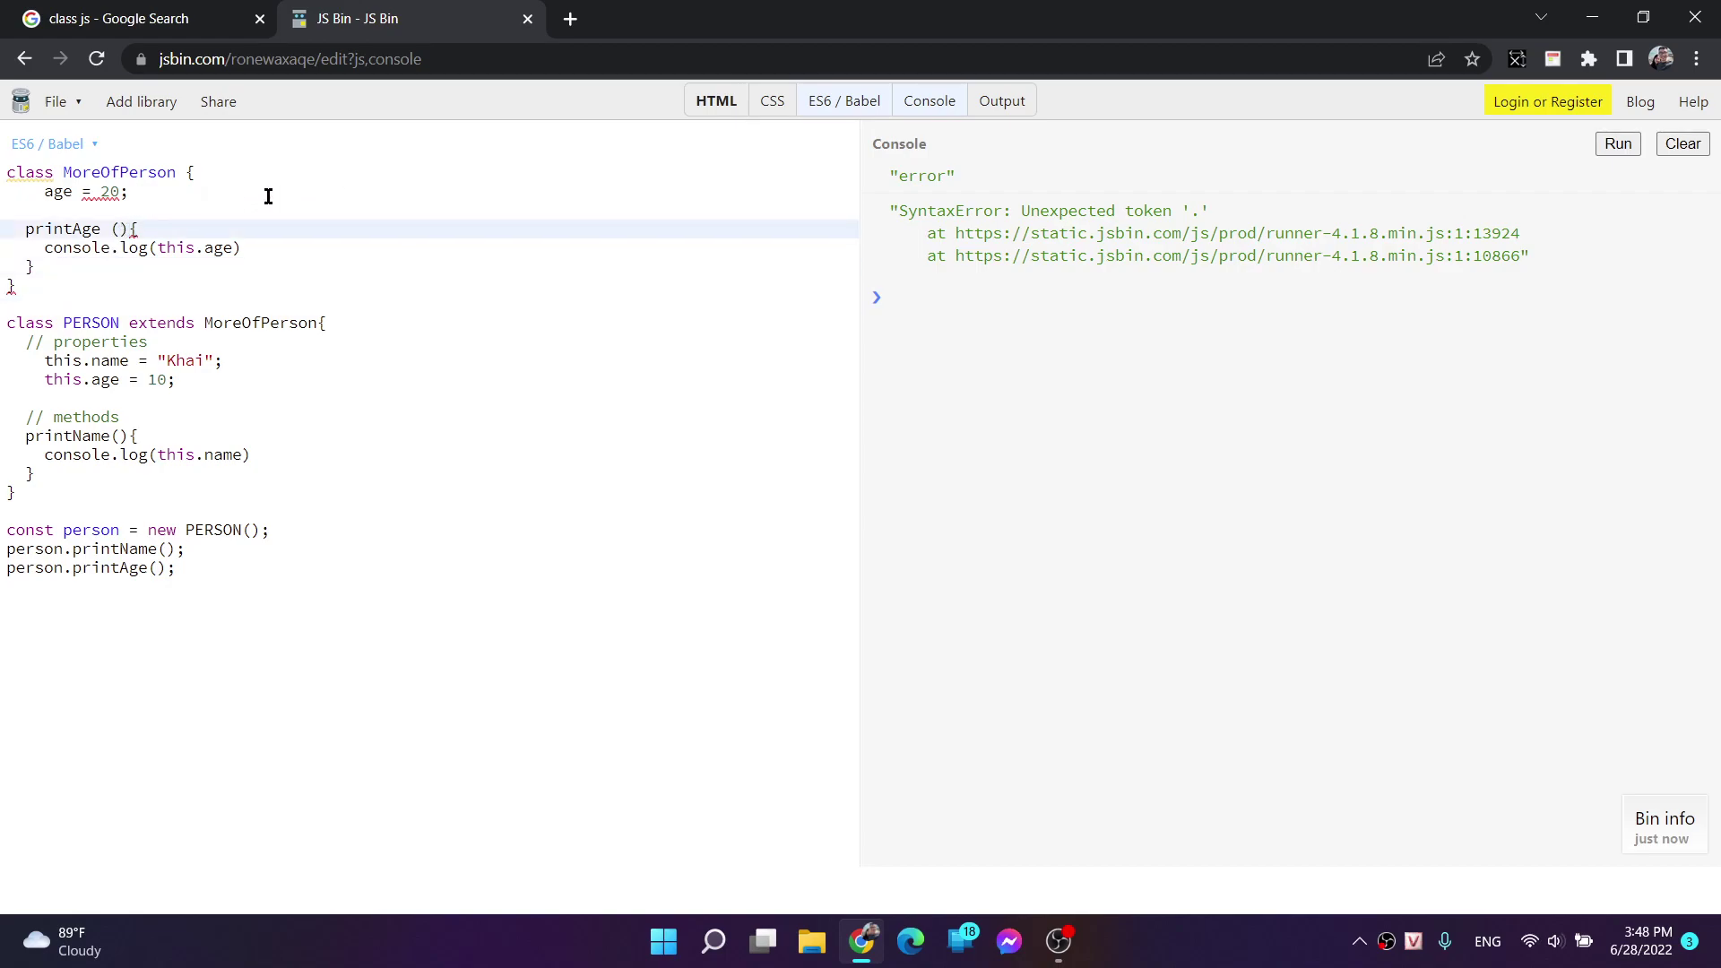
pyautogui.write('=>')
pyautogui.press('Down')
pyautogui.press('Up')
pyautogui.write('=')
pyautogui.press('Down')
pyautogui.press('Down')
pyautogui.press('Down')
pyautogui.press('Down')
pyautogui.press('Down')
pyautogui.press('Down')
pyautogui.press('Down')
pyautogui.press('Down')
pyautogui.press('Down')
pyautogui.press('Down')
pyautogui.press('Down')
pyautogui.write('= () =>')
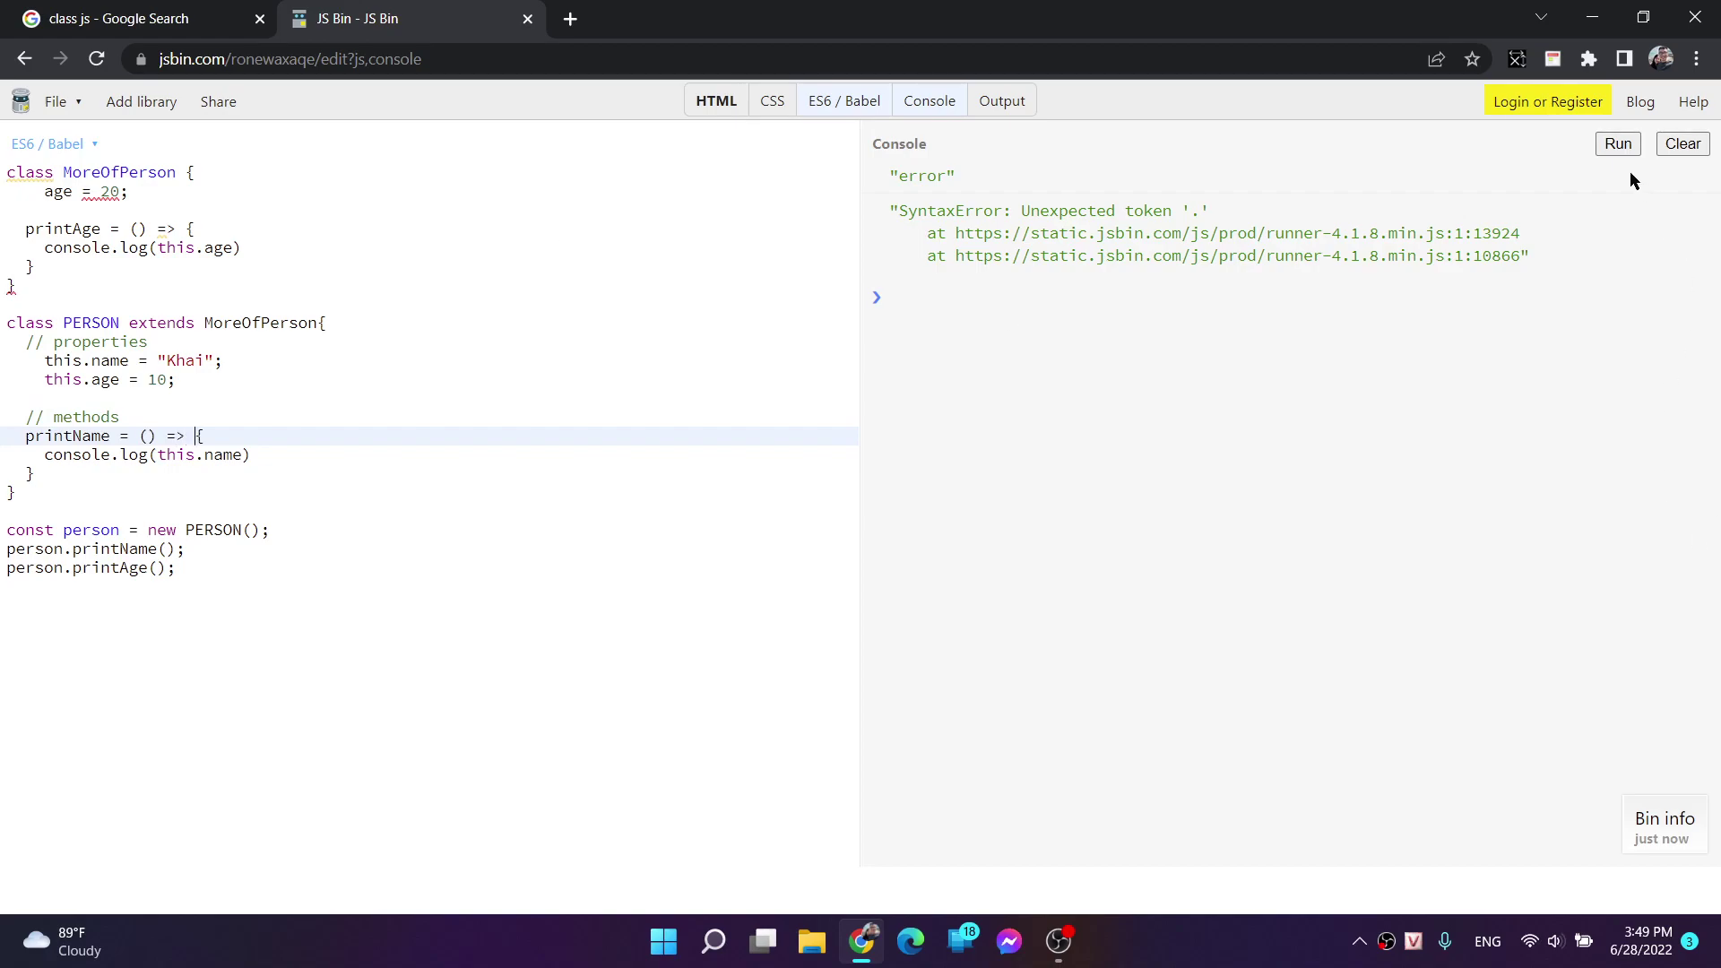
pyautogui.click(1613, 145)
# - Clear the old error messages from the console and rerun the code
pyautogui.click(1681, 144)
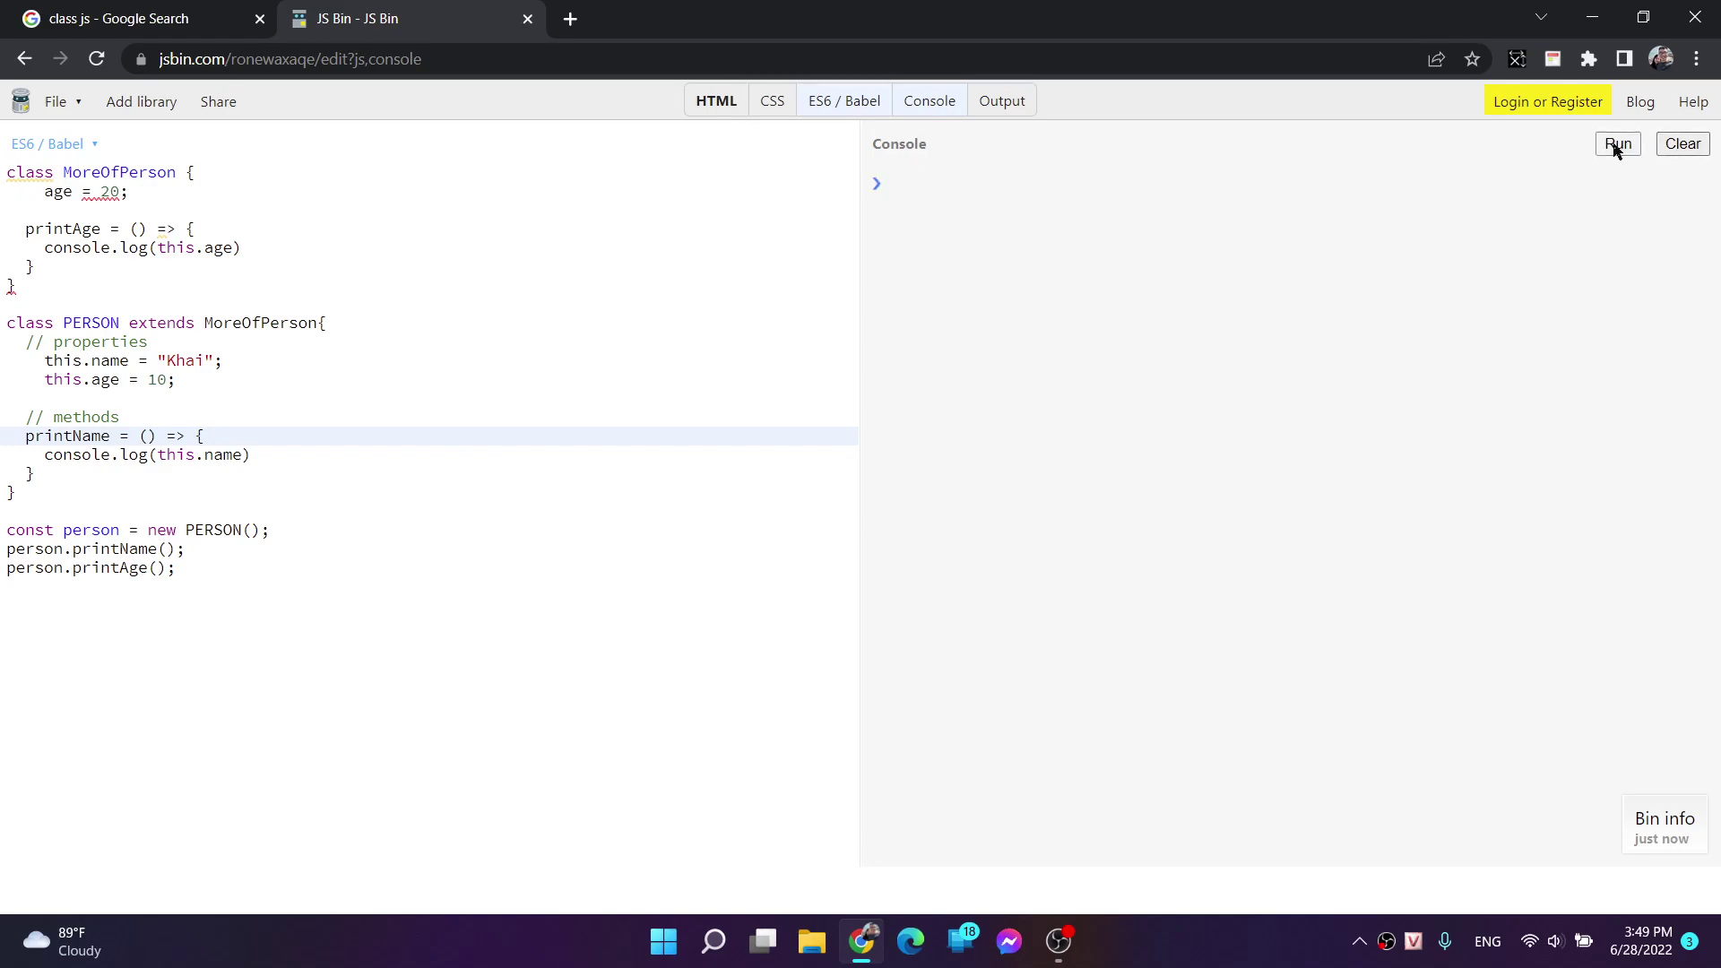
pyautogui.click(1616, 145)
pyautogui.click(358, 377)
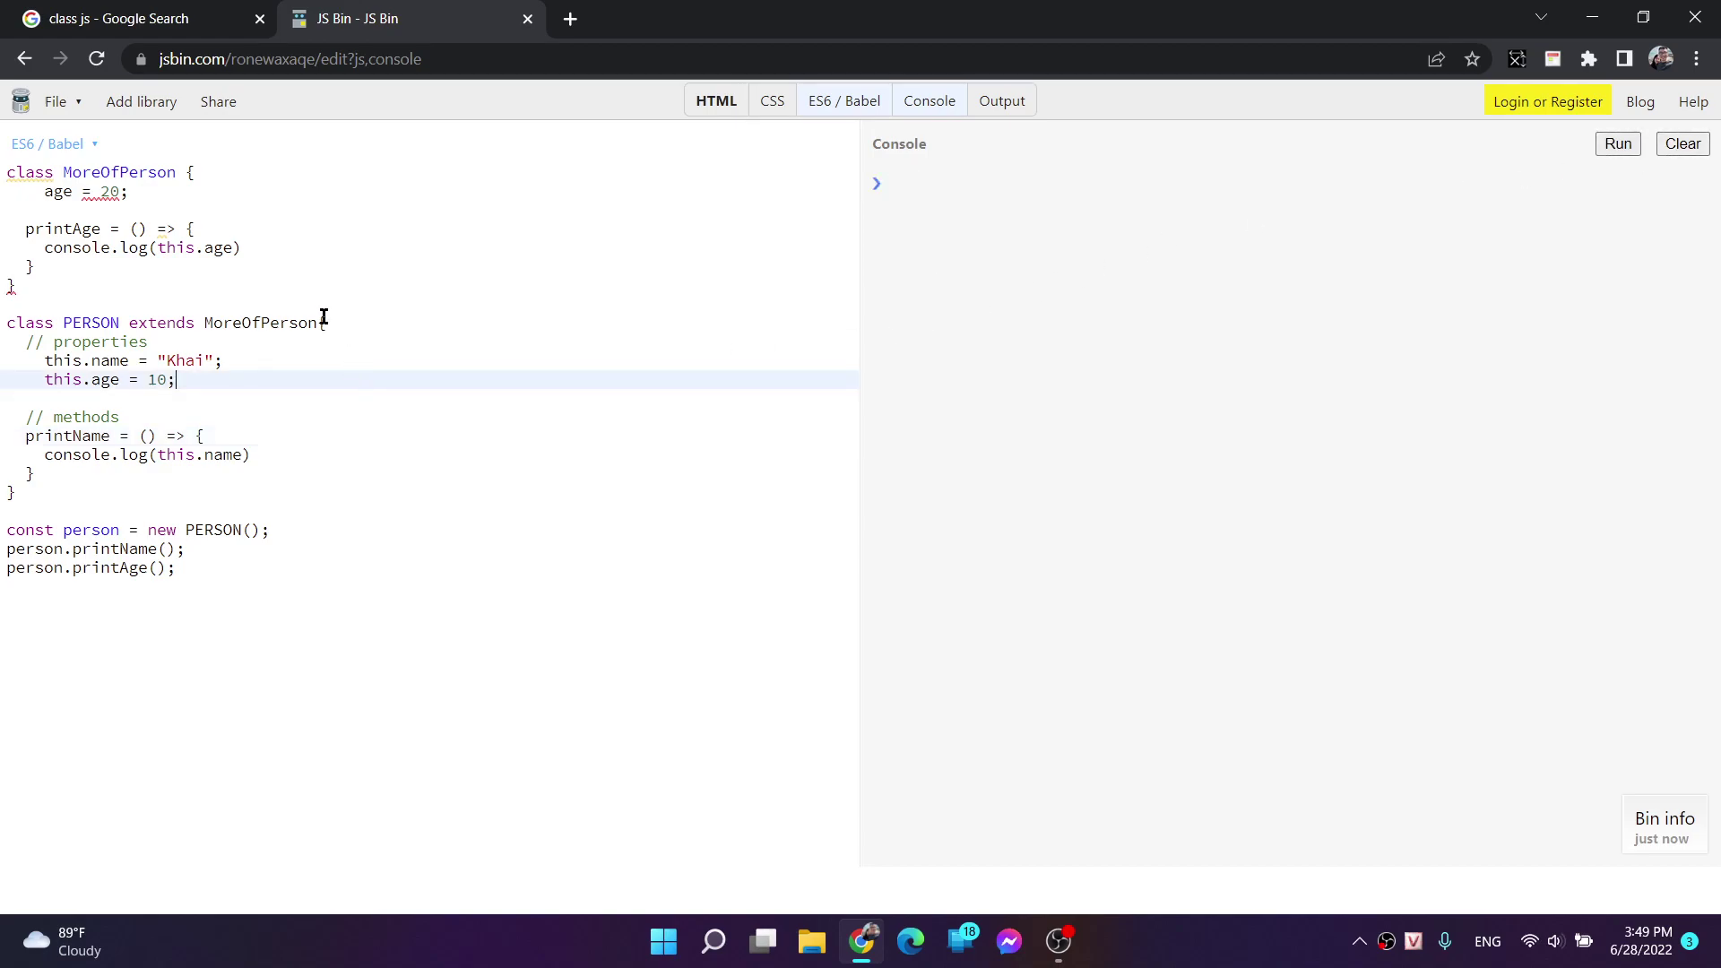
pyautogui.click(331, 273)
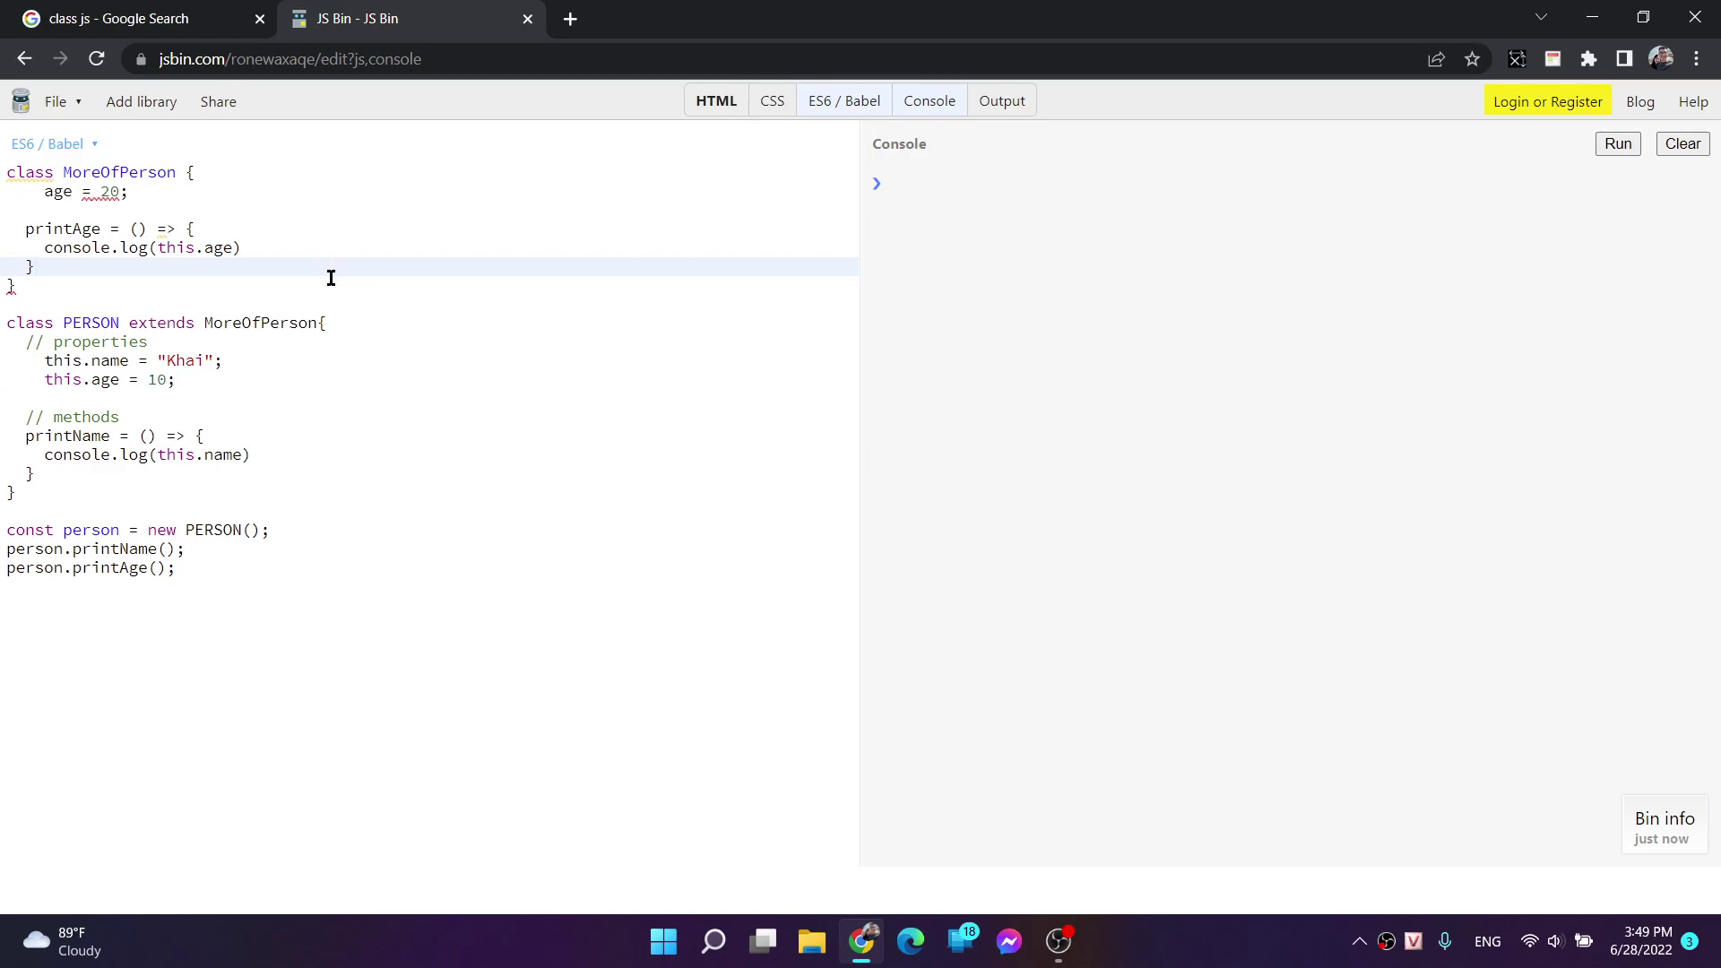
pyautogui.click(331, 286)
pyautogui.click(1616, 144)
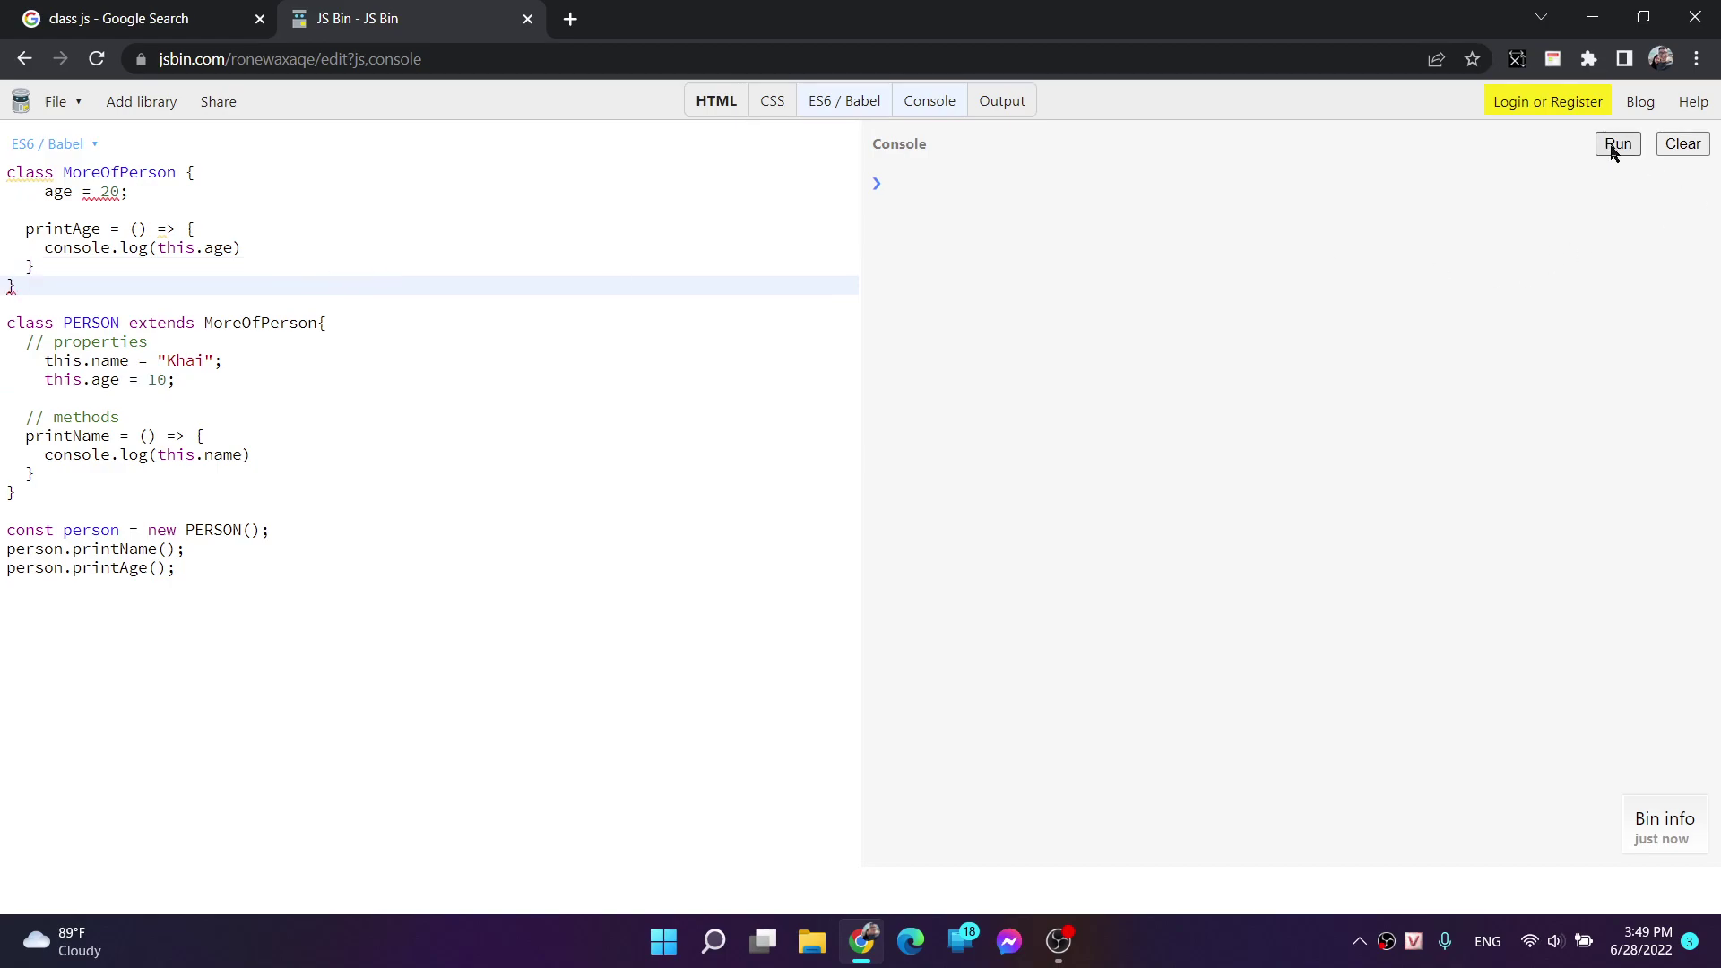
pyautogui.click(590, 571)
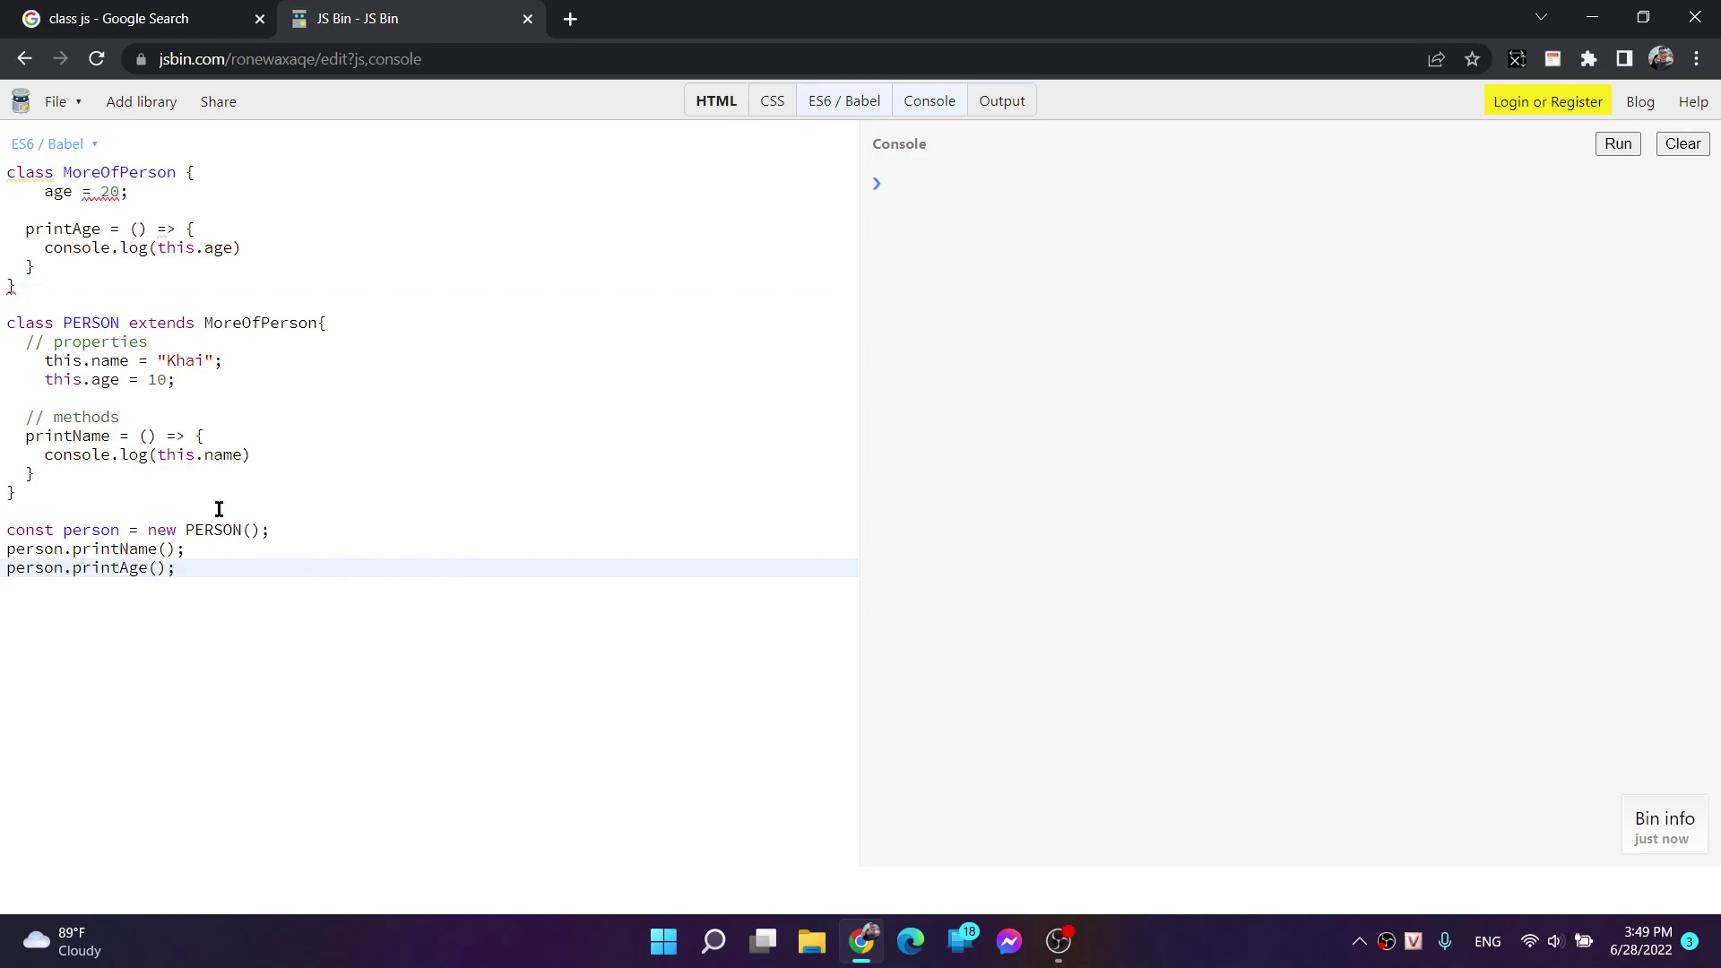
# - Remove 'this.' from PERSON's name and age lines, then run to print Khai and 10
pyautogui.click(108, 377)
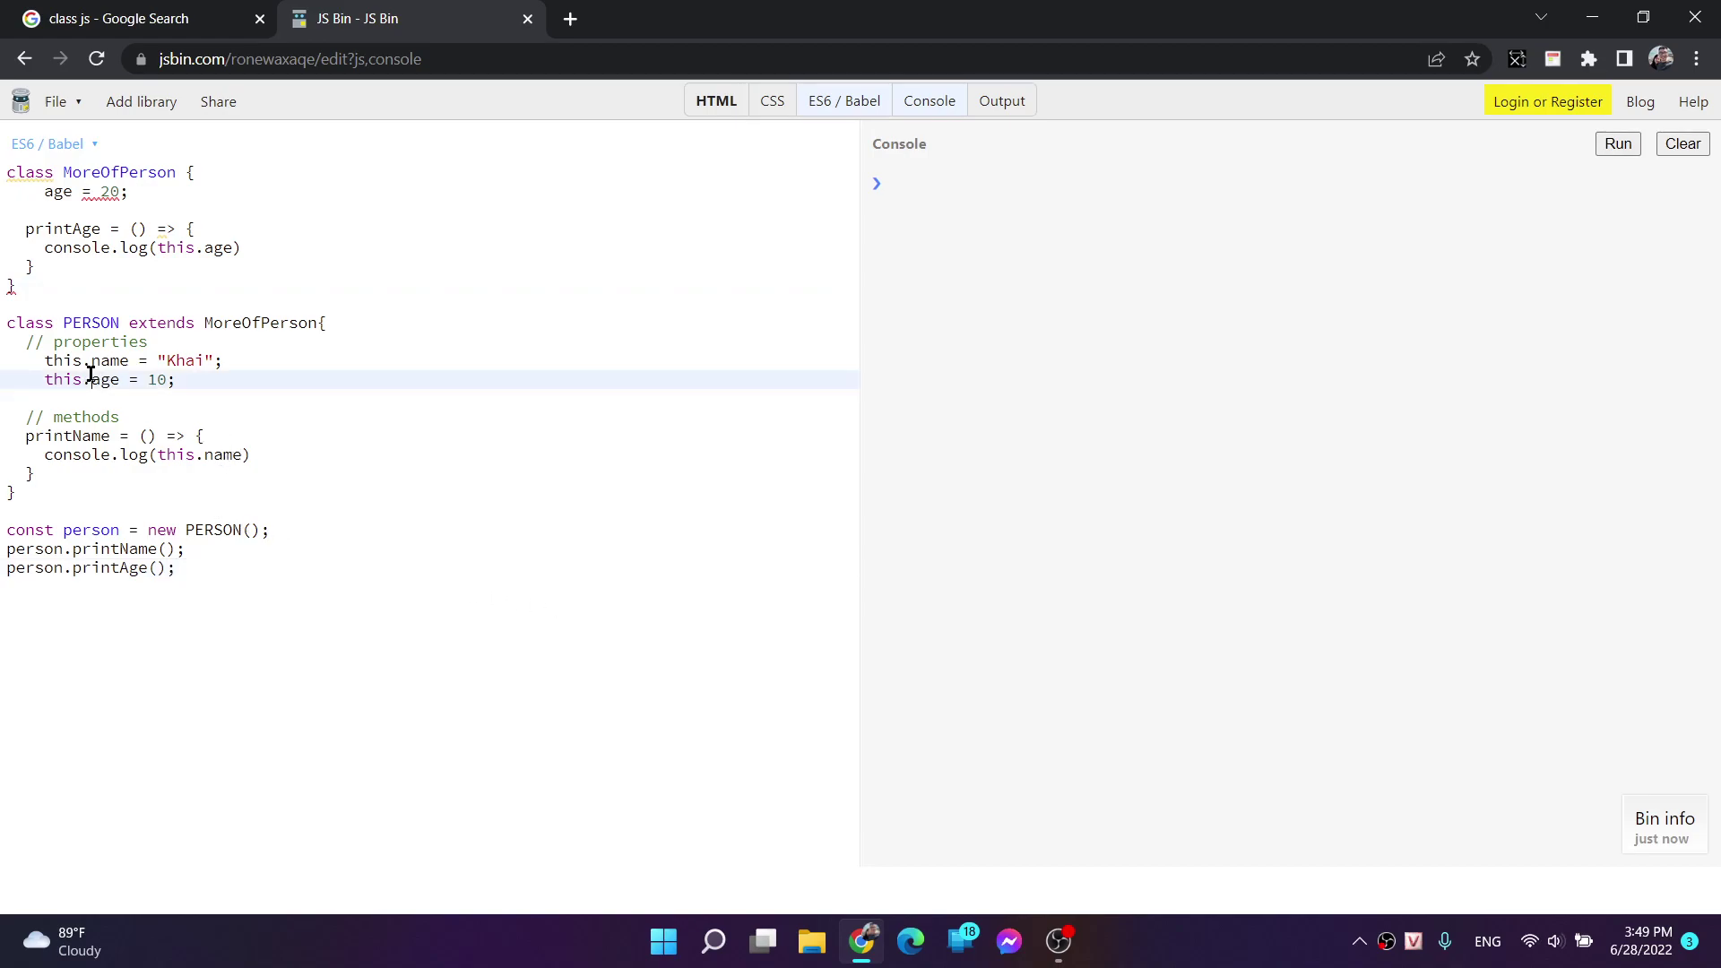
pyautogui.press('BackSpace')
pyautogui.press('BackSpace')
pyautogui.press('BackSpace')
pyautogui.press('BackSpace')
pyautogui.press('BackSpace')
pyautogui.press('Up')
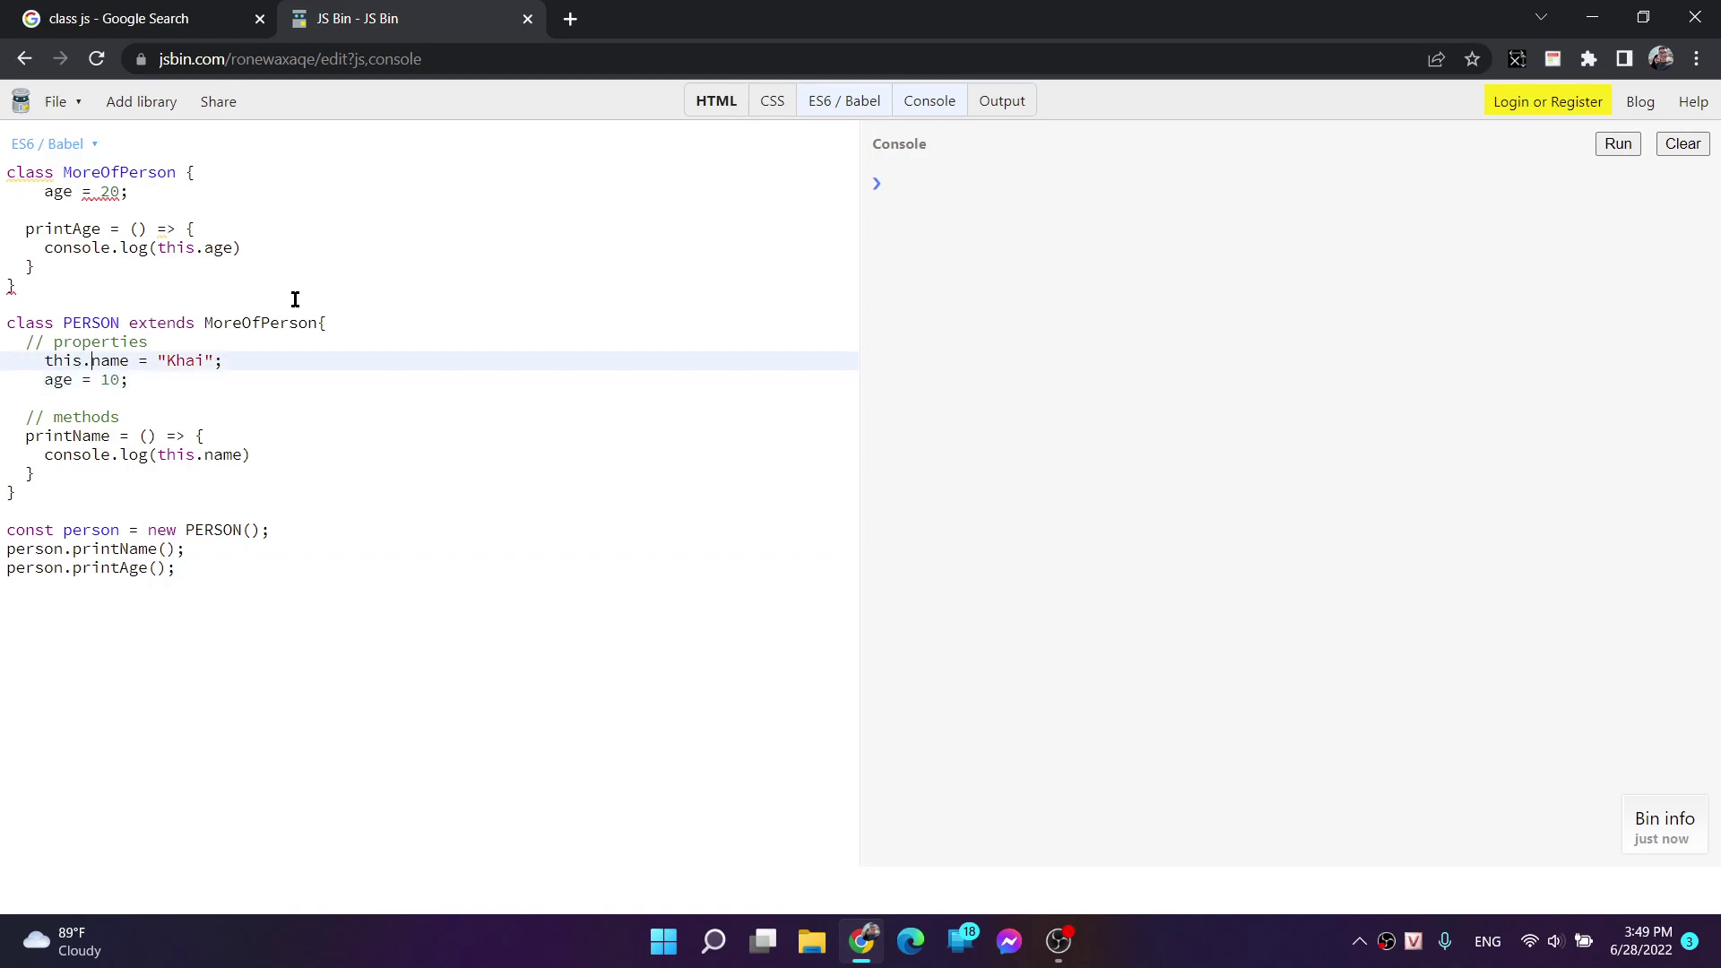
pyautogui.hotkey('ctrl', 'shift', 'Delete')
pyautogui.press('Escape')
pyautogui.press('Delete')
pyautogui.press('Delete')
pyautogui.press('Delete')
pyautogui.press('Delete')
pyautogui.press('Delete')
pyautogui.click(1617, 143)
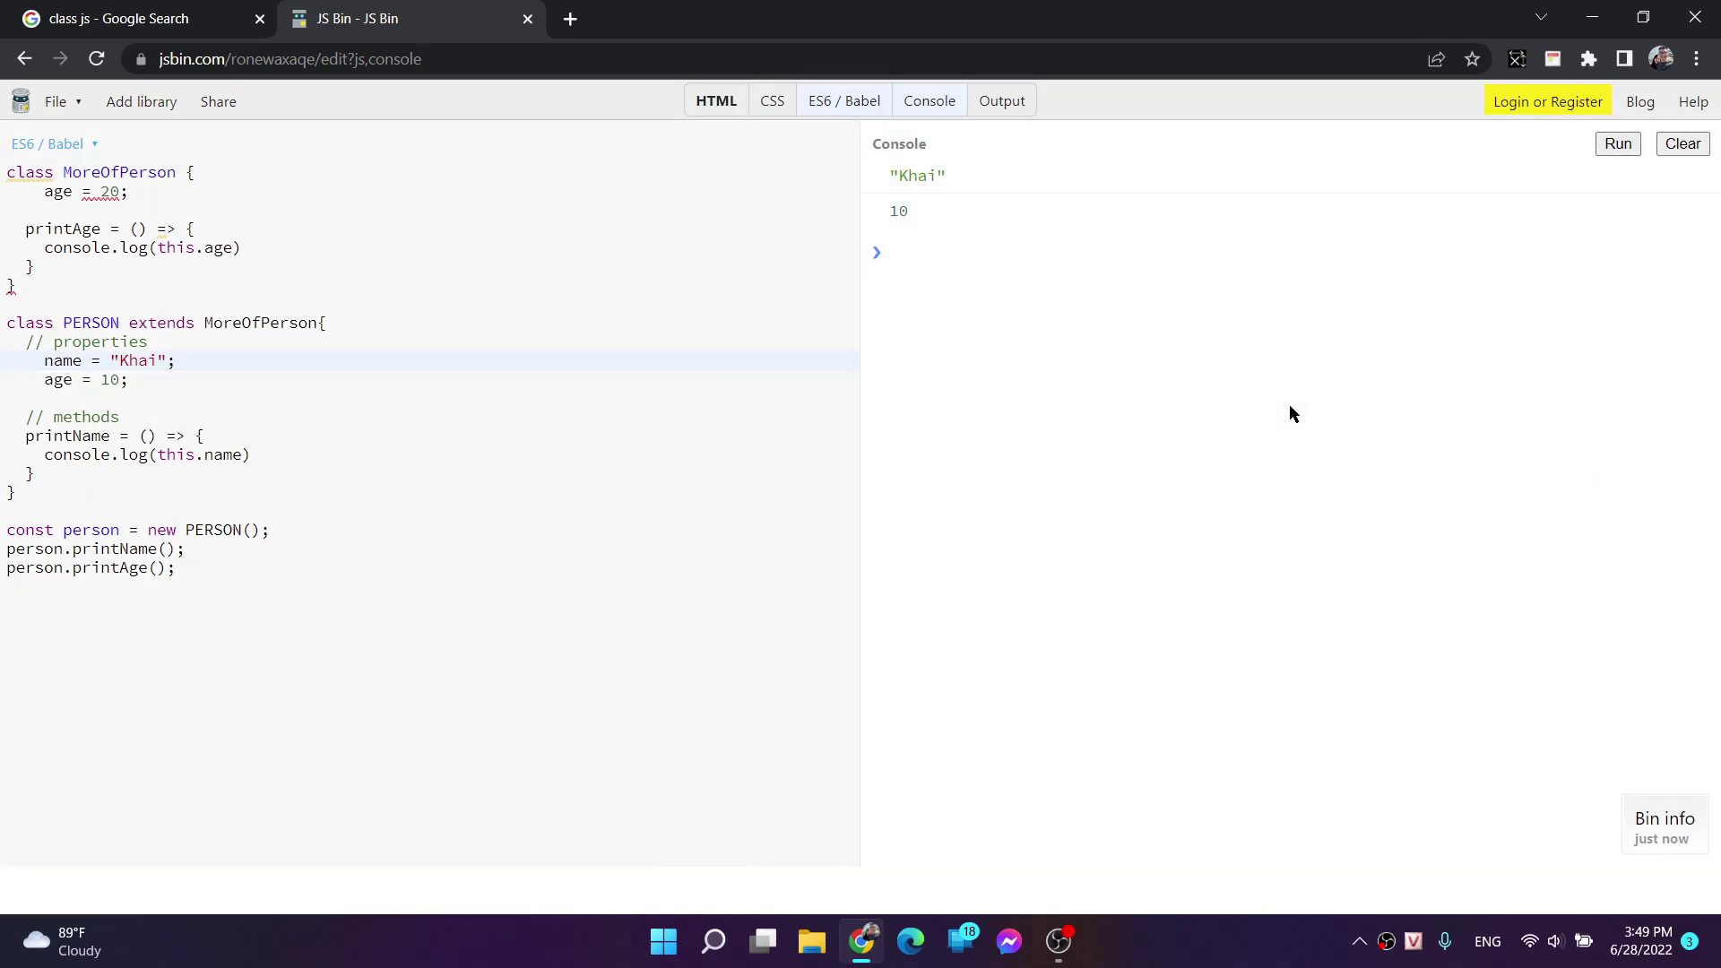